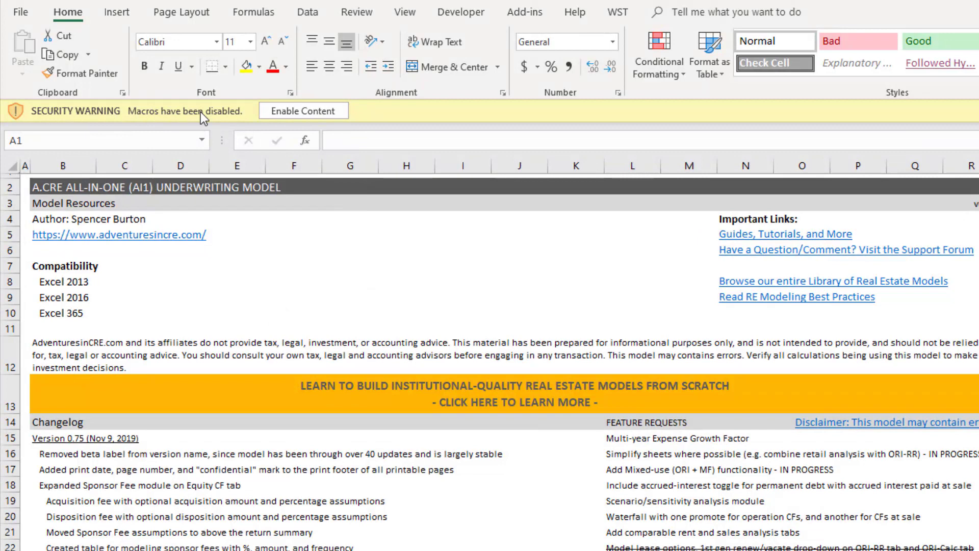
Enable the workbook's macros and clear the yellow security warning bar.
{"action": "left_click", "coordinate": [302, 111]}
{"action": "left_click", "coordinate": [344, 468]}
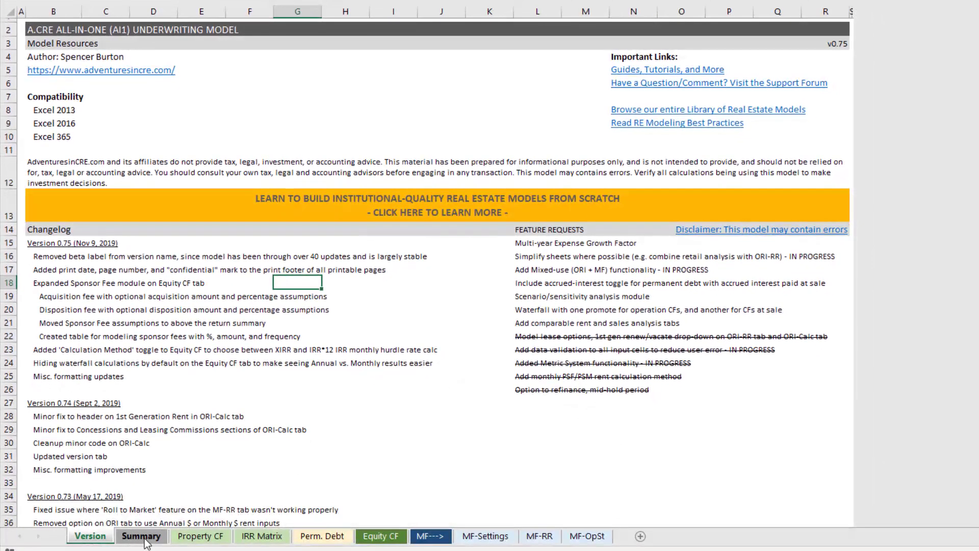
Switch to the Summary sheet with its valuation summary, returns and NOI vs. CFO chart.
{"action": "left_click", "coordinate": [141, 536]}
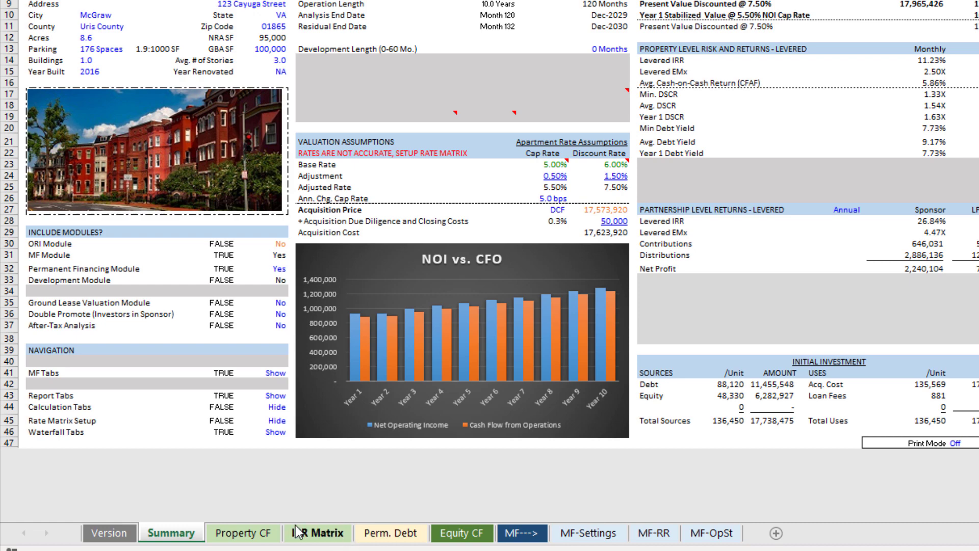
On Property CF, switch the row 8 cap rate basis to CFO, then back to NOI.
{"action": "left_click", "coordinate": [243, 533]}
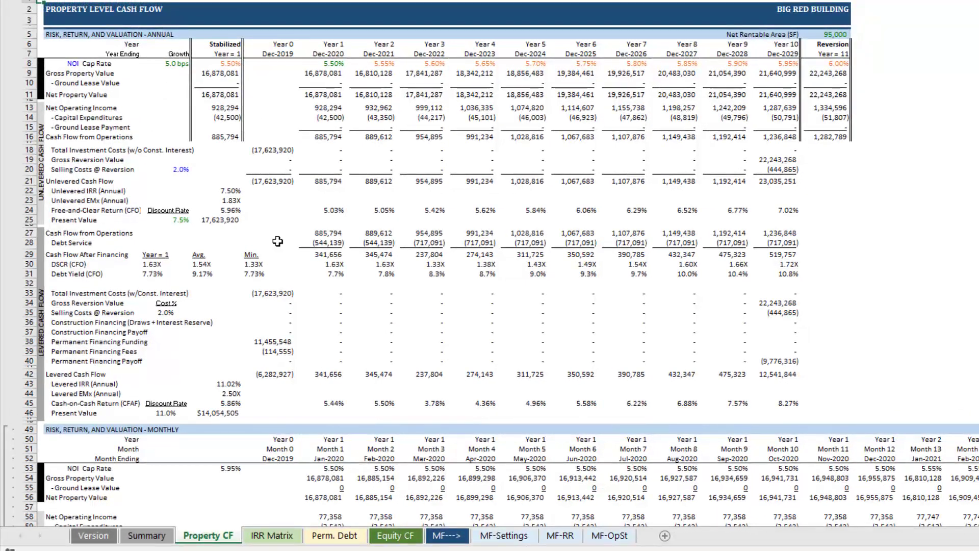
{"action": "left_click", "coordinate": [180, 169]}
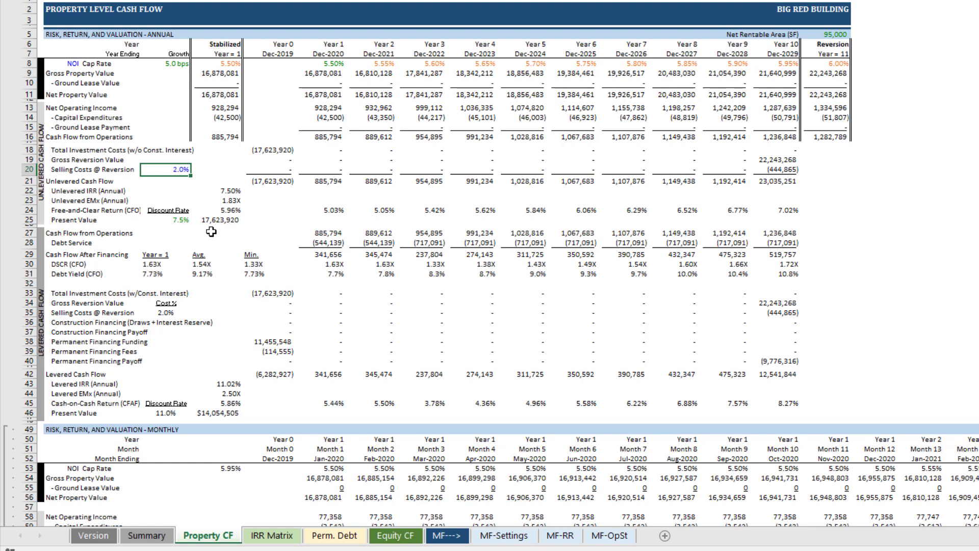
{"action": "left_click", "coordinate": [65, 63]}
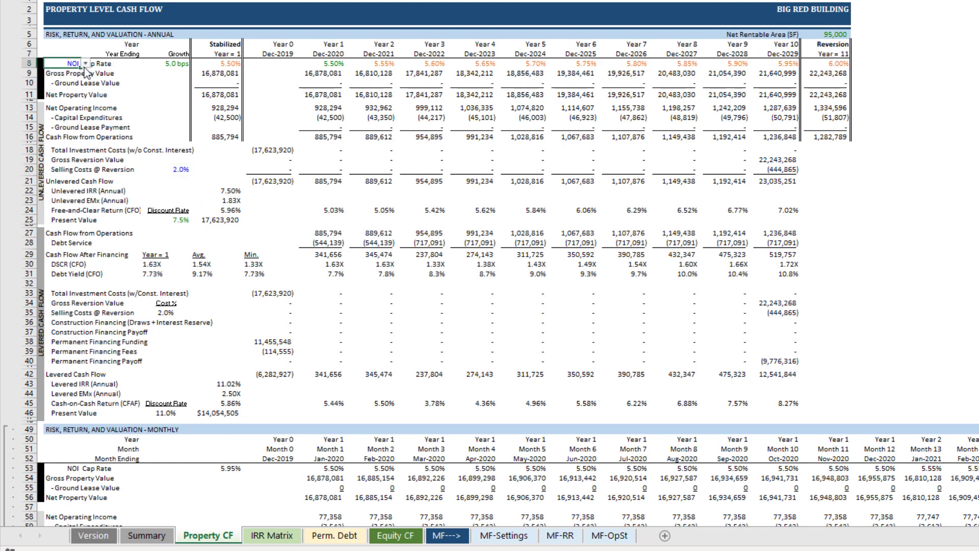
{"action": "left_click", "coordinate": [86, 63]}
{"action": "left_click", "coordinate": [82, 78]}
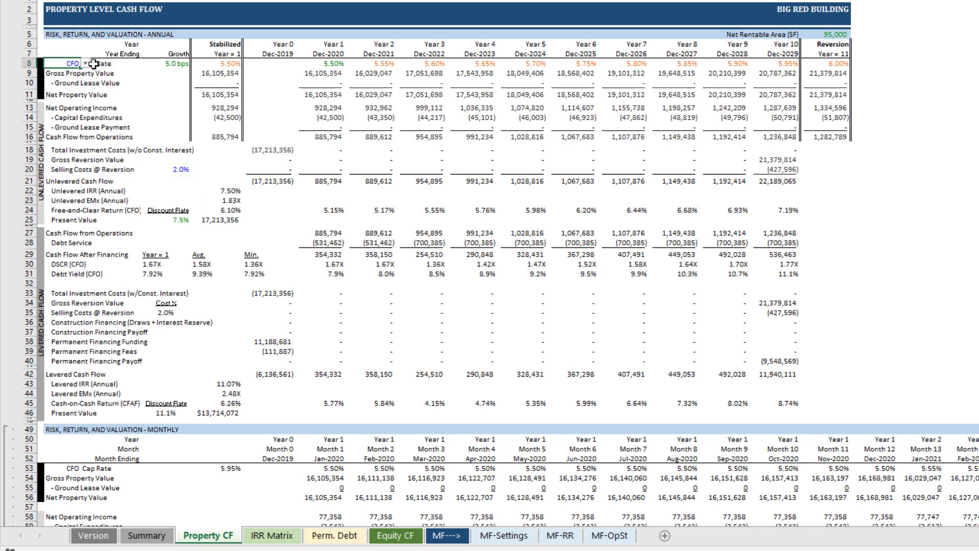
{"action": "left_click", "coordinate": [86, 64]}
{"action": "left_click", "coordinate": [77, 72]}
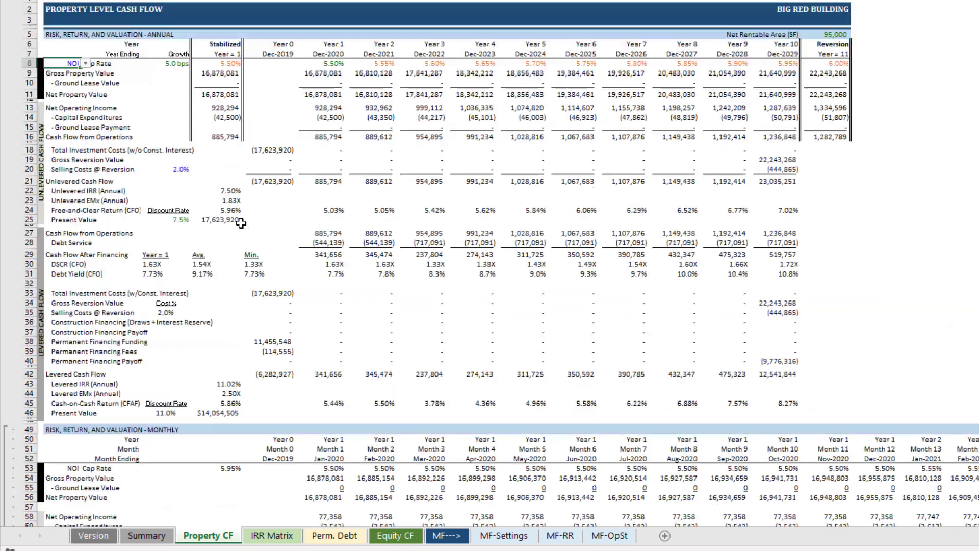
Review the Equity CF Hurdle 2 20.0% promote and the IRR Matrix, then return to Property CF.
{"action": "left_click", "coordinate": [404, 540]}
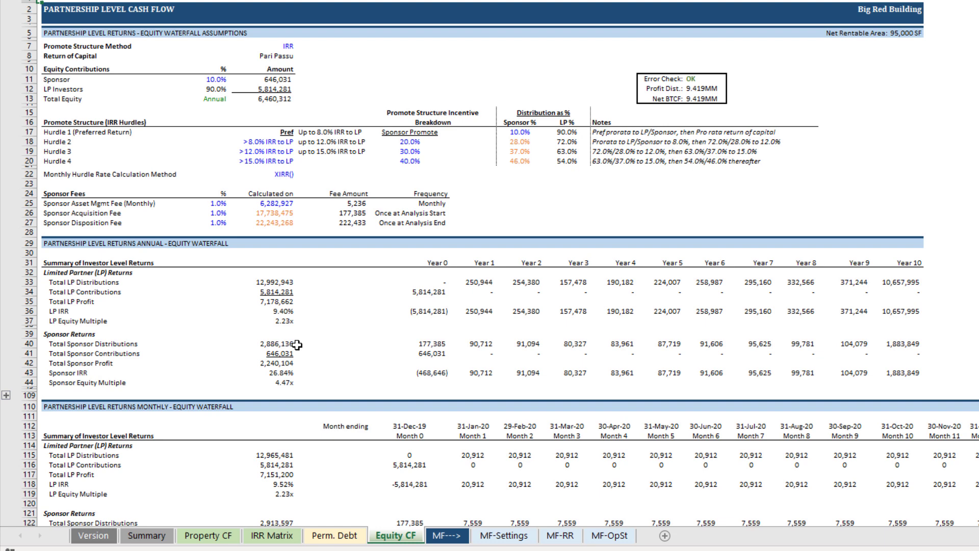
{"action": "left_click", "coordinate": [243, 141]}
{"action": "left_click", "coordinate": [400, 142]}
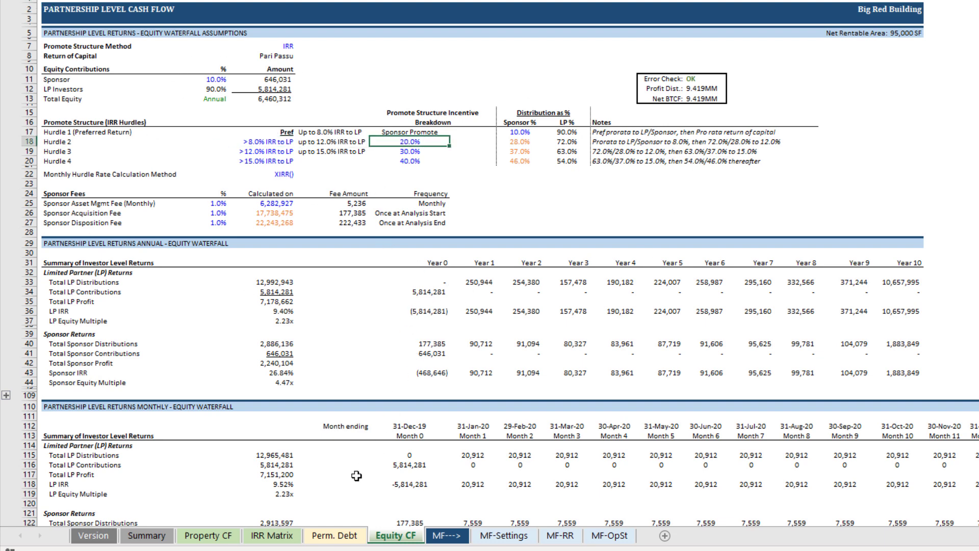
{"action": "left_click", "coordinate": [270, 542]}
{"action": "left_click", "coordinate": [209, 536]}
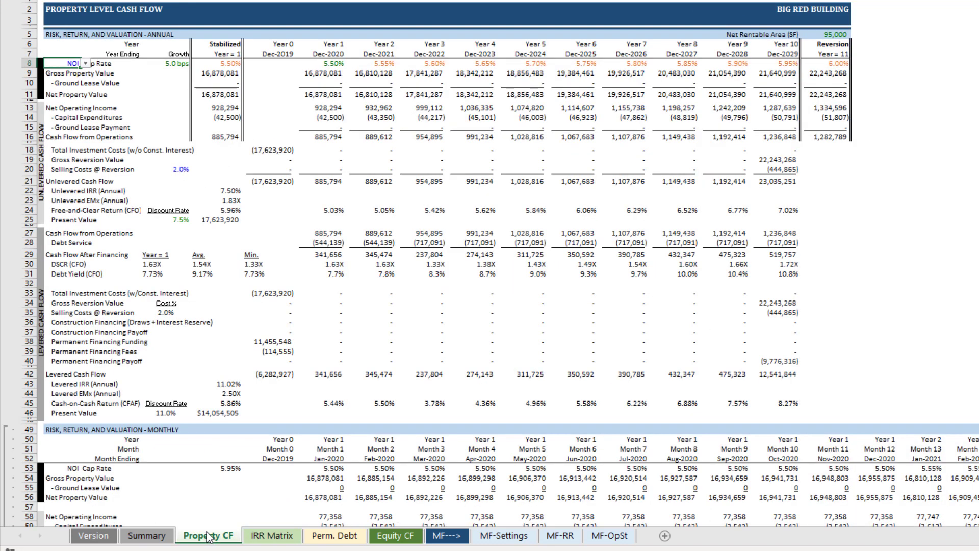
Browse the MF-Settings, MF-RR unit mix, MF-OpSt and MF---> sheets, then go back to Summary.
{"action": "left_click", "coordinate": [504, 535]}
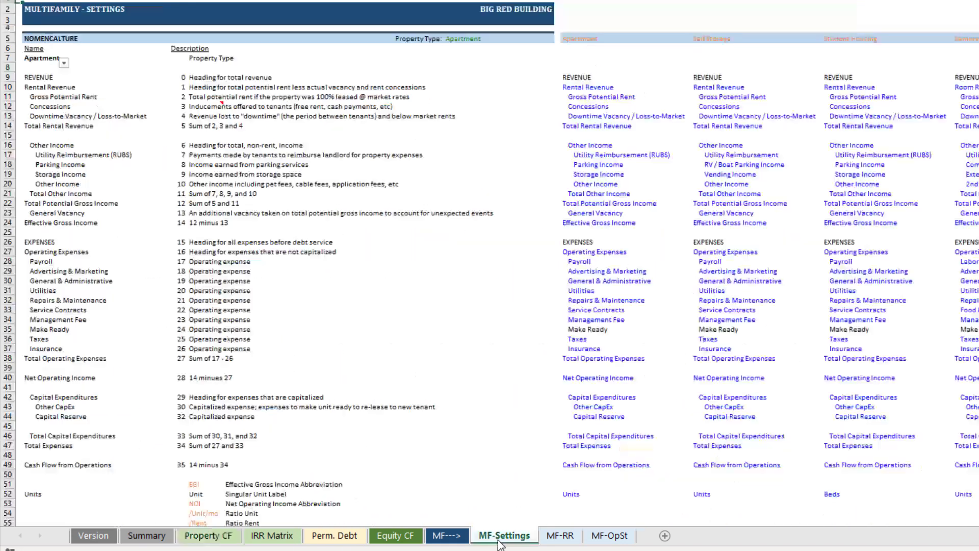
{"action": "left_click", "coordinate": [554, 541]}
{"action": "left_click", "coordinate": [604, 542]}
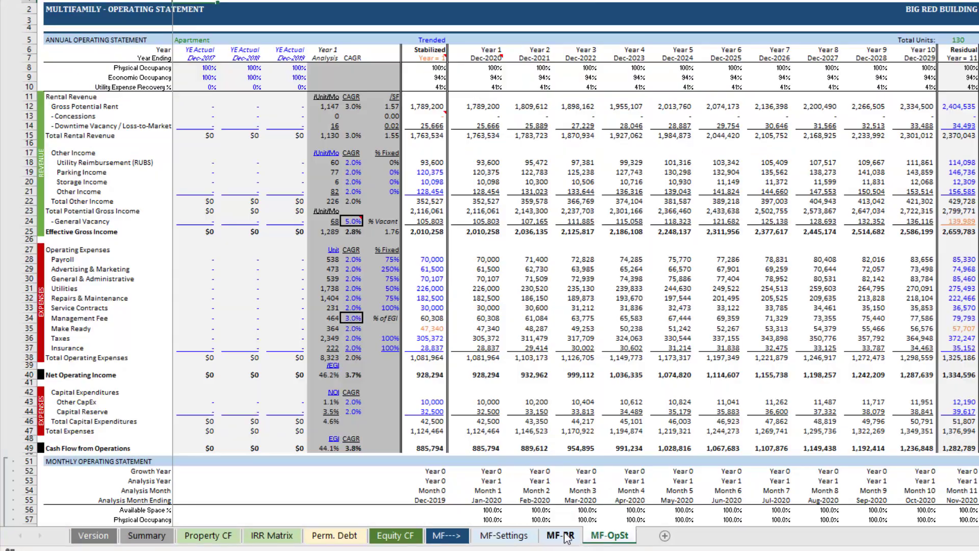
{"action": "left_click", "coordinate": [534, 540]}
{"action": "left_click", "coordinate": [550, 541]}
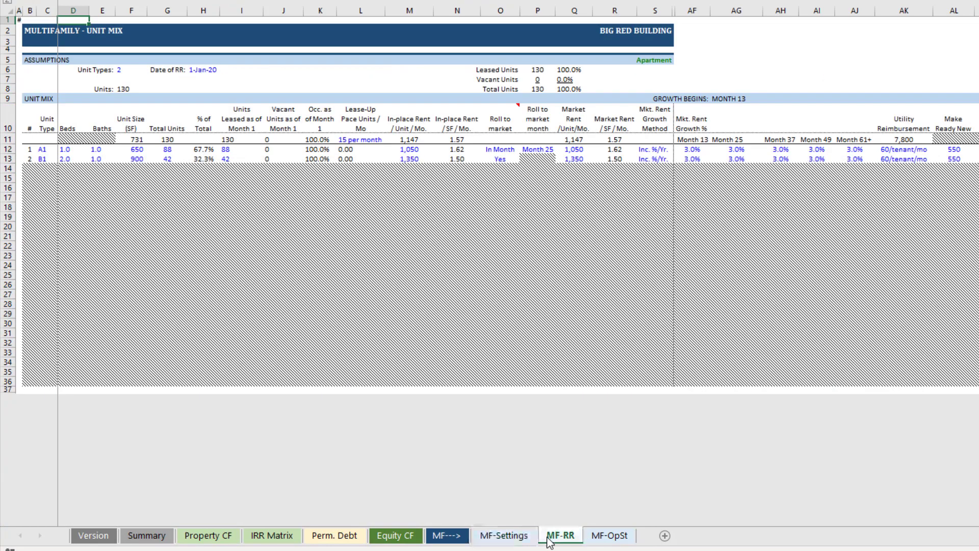
{"action": "left_click", "coordinate": [509, 540]}
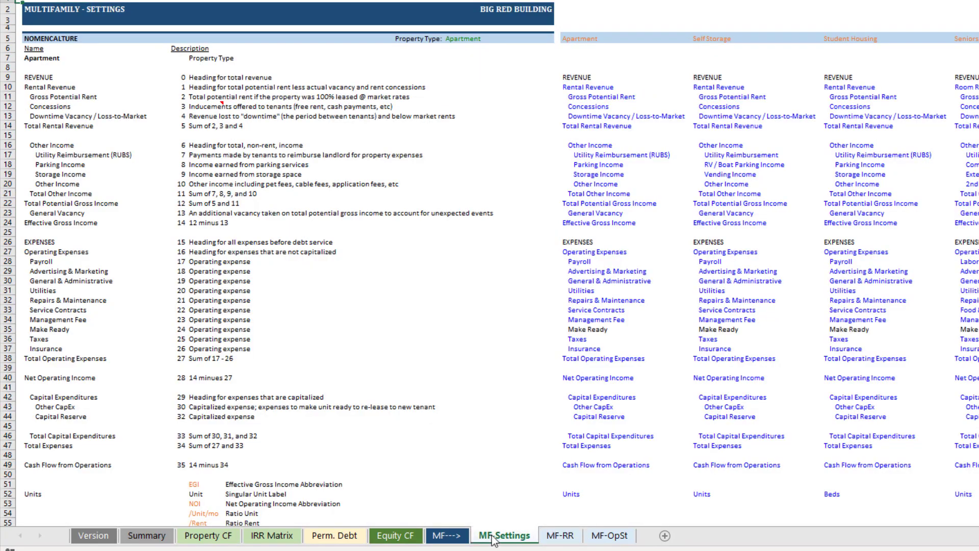
{"action": "left_click", "coordinate": [449, 540]}
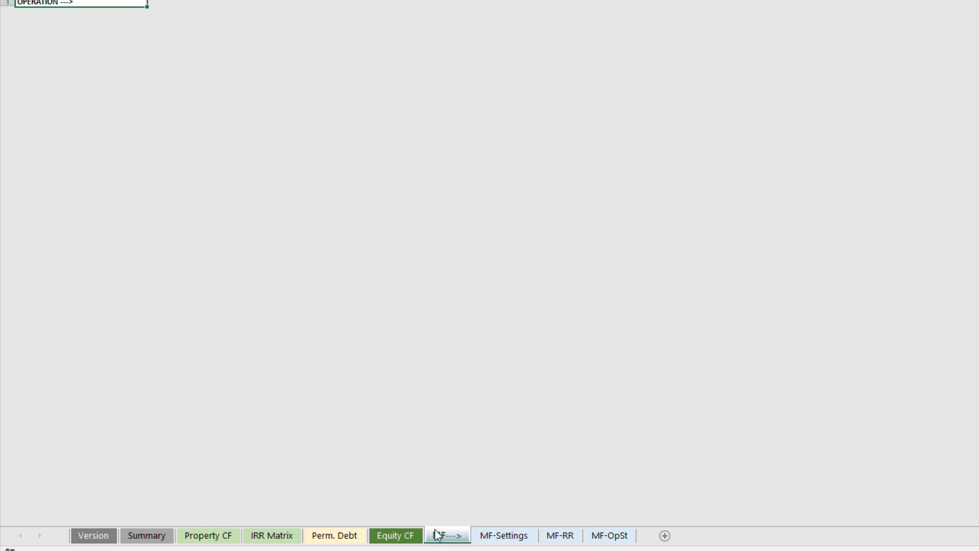
{"action": "left_click", "coordinate": [403, 539], "text": "ctrl"}
{"action": "left_click", "coordinate": [146, 535]}
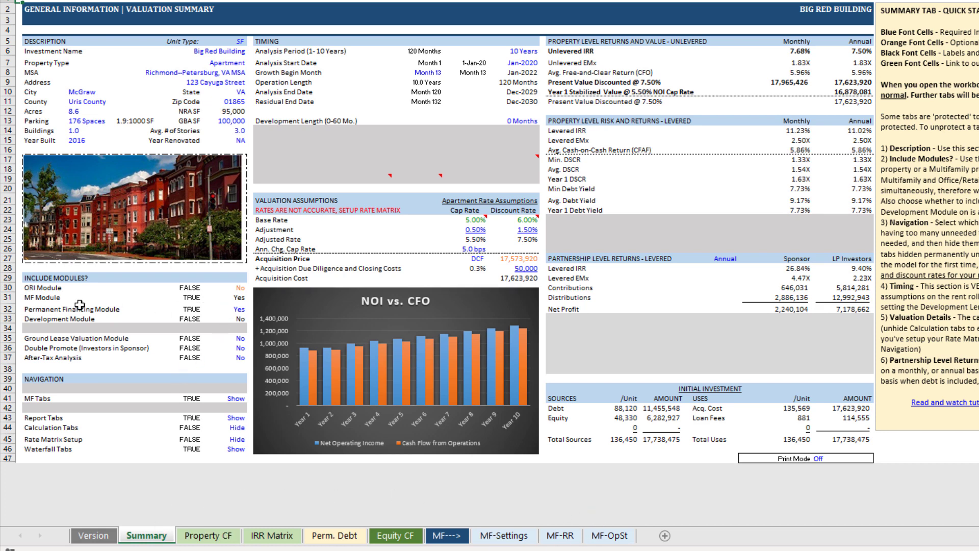
Switch the Permanent Financing Module to No and then back to Yes.
{"action": "left_click", "coordinate": [233, 309]}
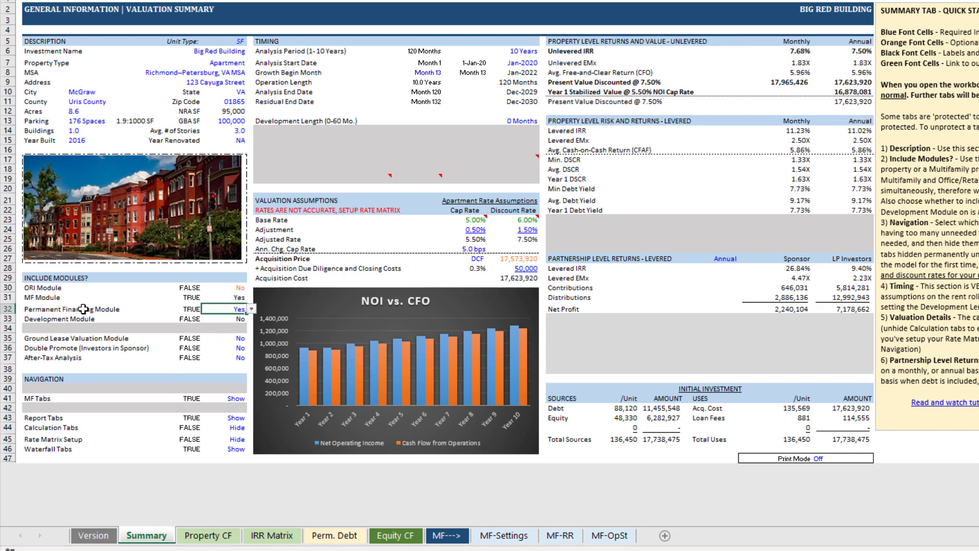
{"action": "left_click", "coordinate": [251, 309]}
{"action": "left_click", "coordinate": [212, 325]}
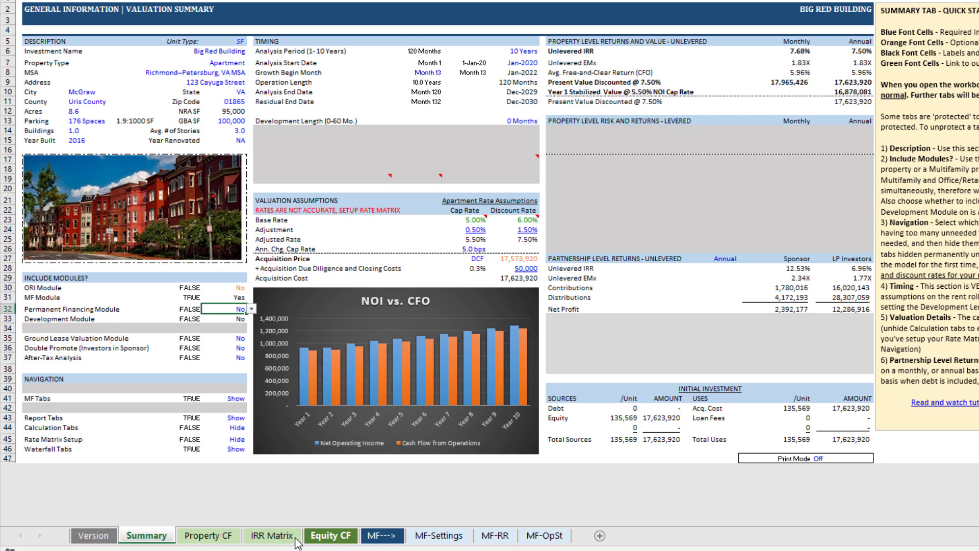
{"action": "left_click", "coordinate": [251, 309]}
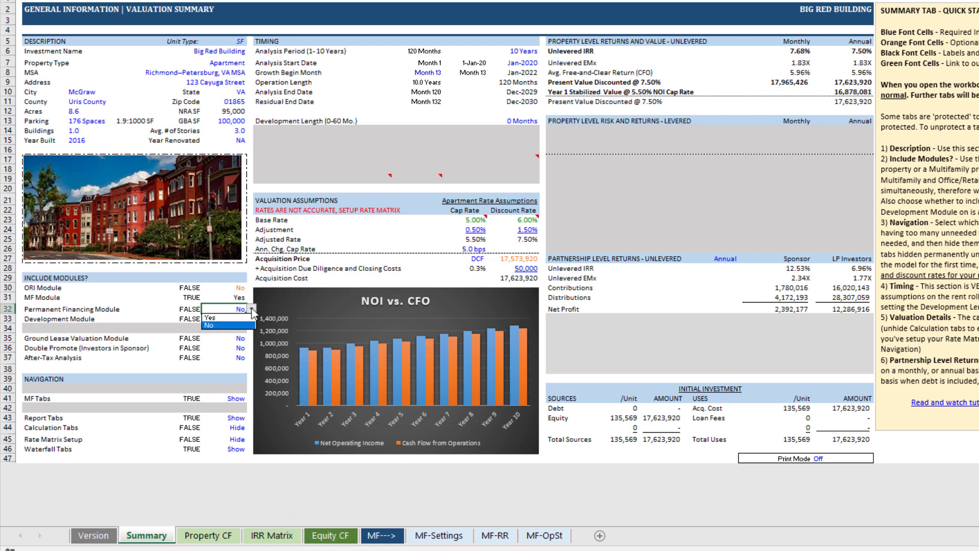
{"action": "left_click", "coordinate": [240, 318]}
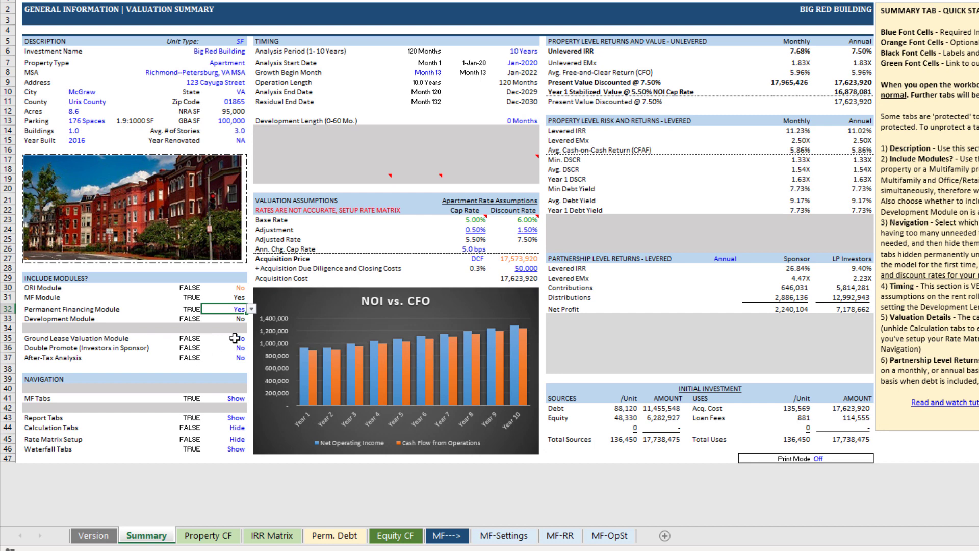
Set the Ground Lease Valuation and Double Promote modules to Yes.
{"action": "left_click", "coordinate": [232, 338]}
{"action": "left_click", "coordinate": [252, 338]}
{"action": "left_click", "coordinate": [237, 347]}
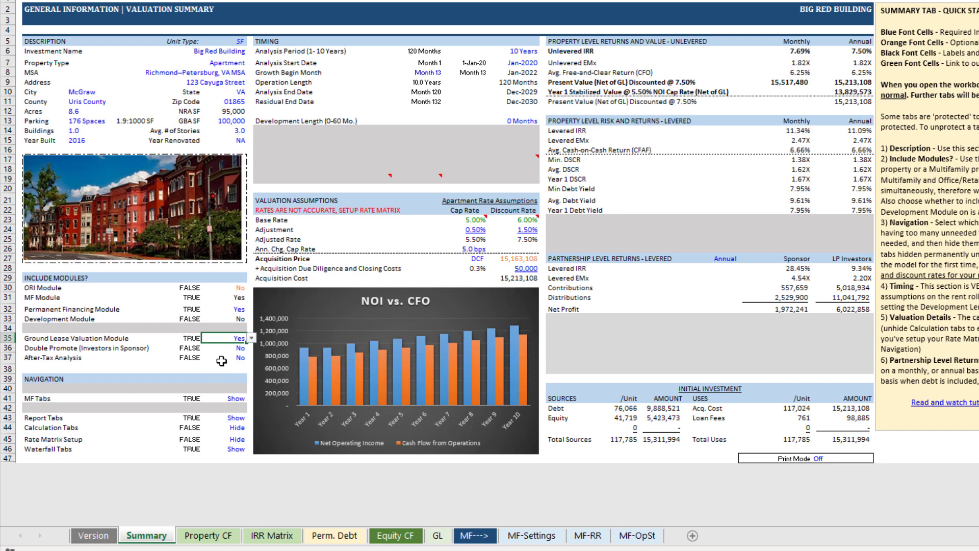
{"action": "left_click", "coordinate": [238, 348]}
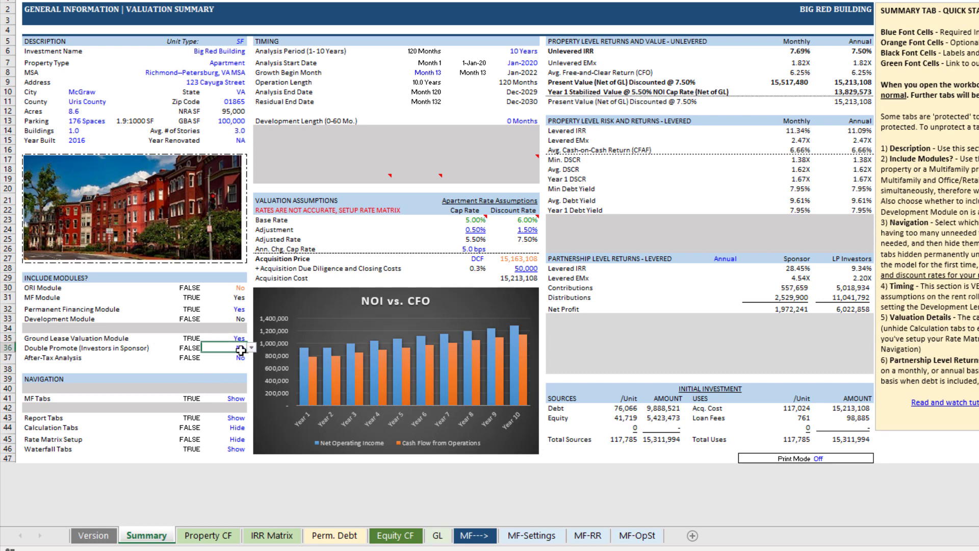
{"action": "left_click", "coordinate": [251, 347]}
{"action": "left_click", "coordinate": [238, 357]}
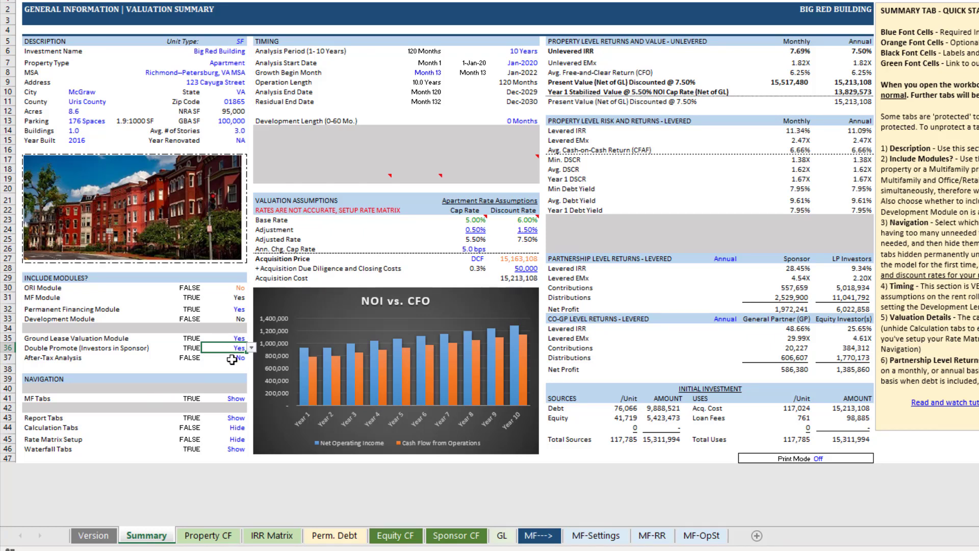
{"action": "left_click", "coordinate": [234, 359]}
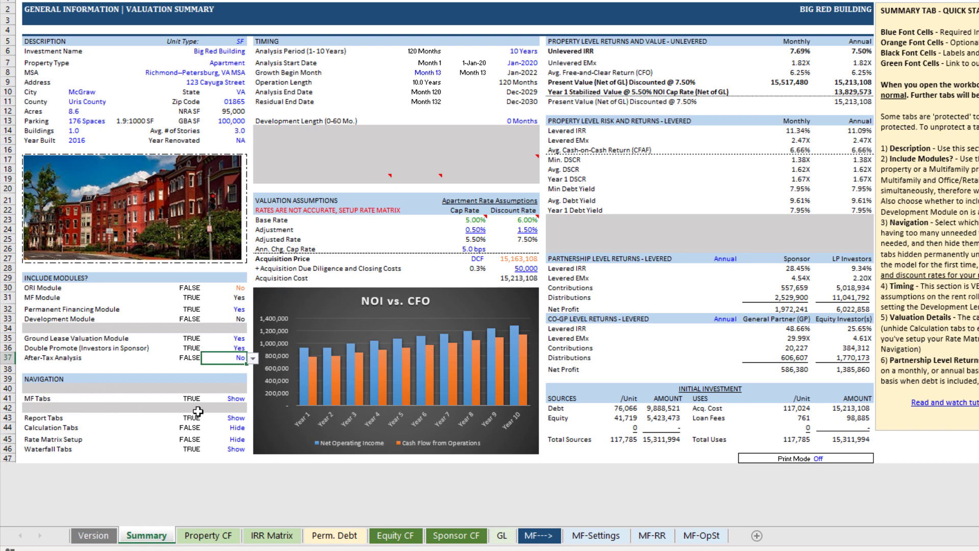
{"action": "left_click", "coordinate": [238, 398]}
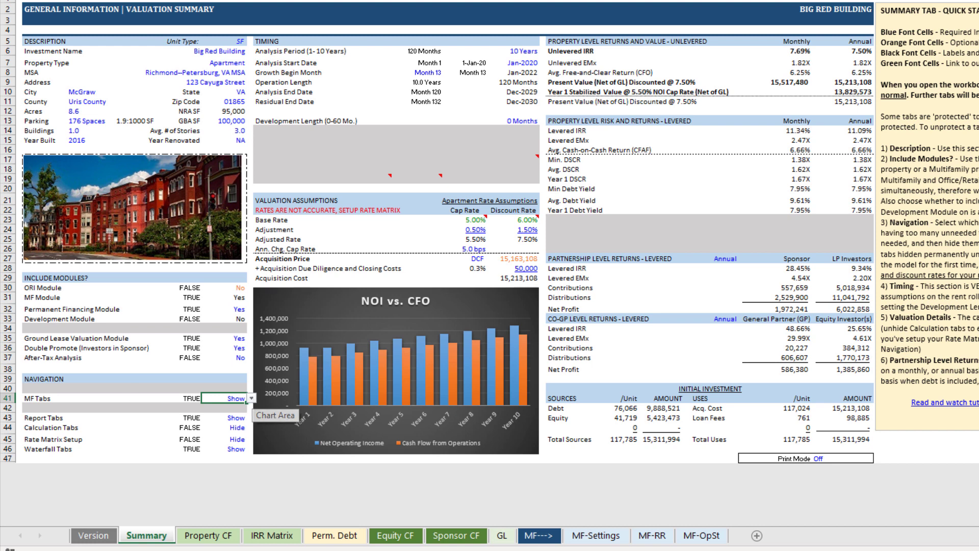
{"action": "left_click", "coordinate": [38, 398]}
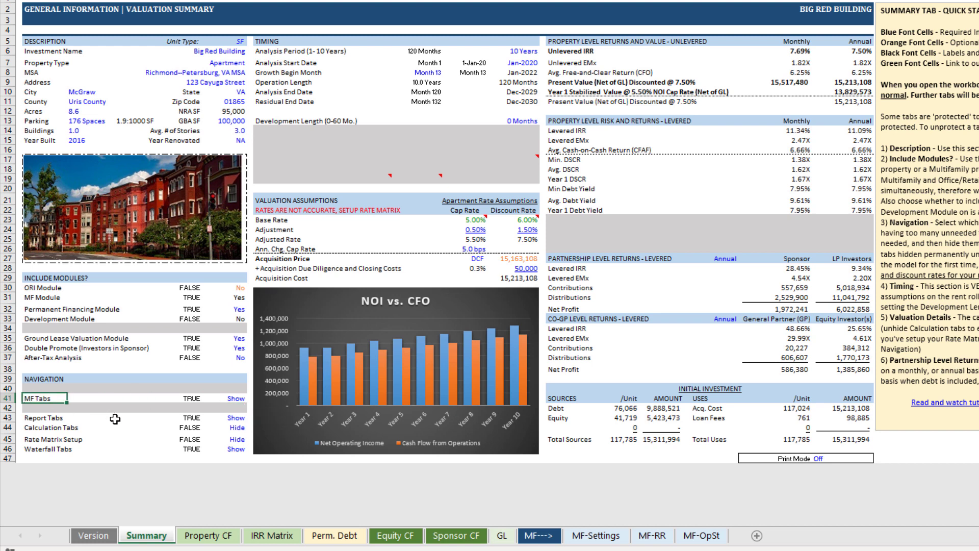
{"action": "right_click", "coordinate": [125, 426]}
{"action": "left_click", "coordinate": [76, 424]}
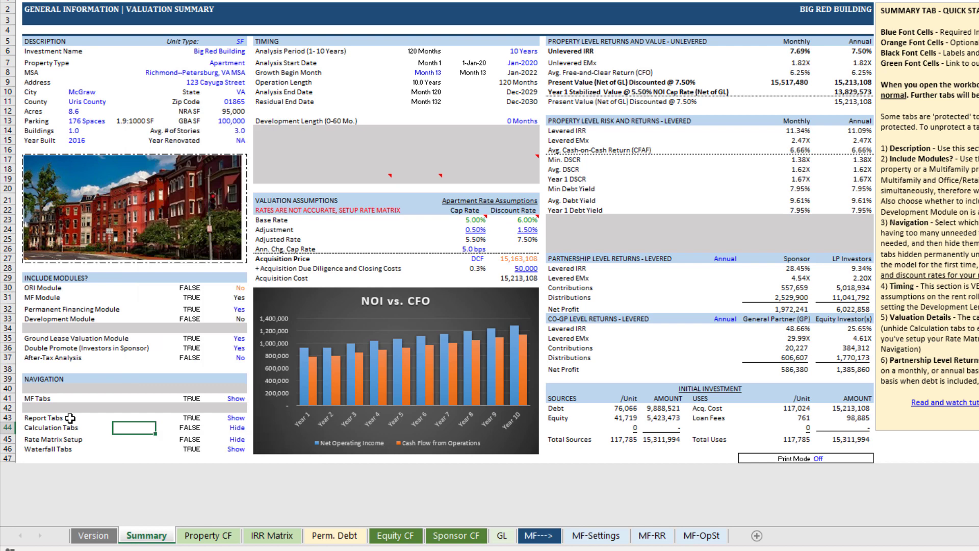
{"action": "left_click", "coordinate": [70, 418]}
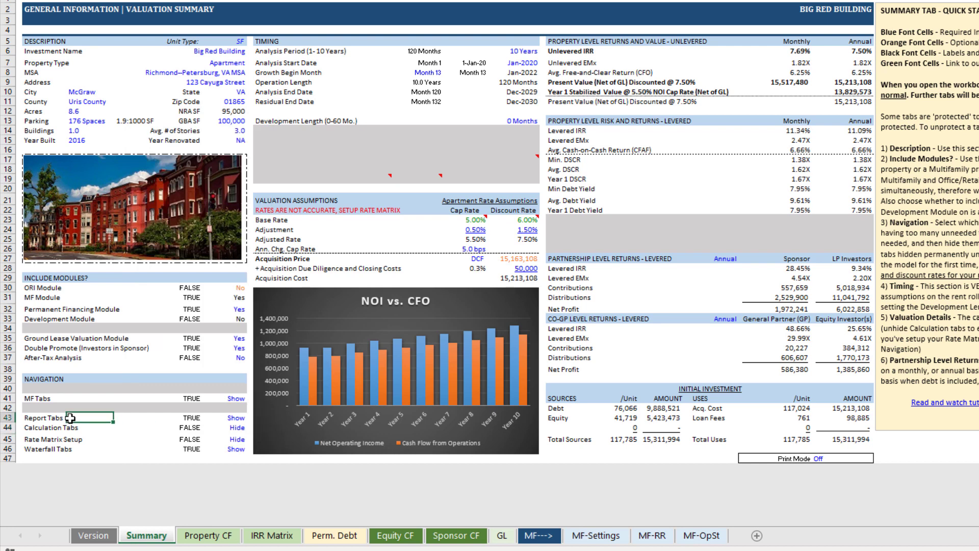
{"action": "left_click", "coordinate": [232, 401]}
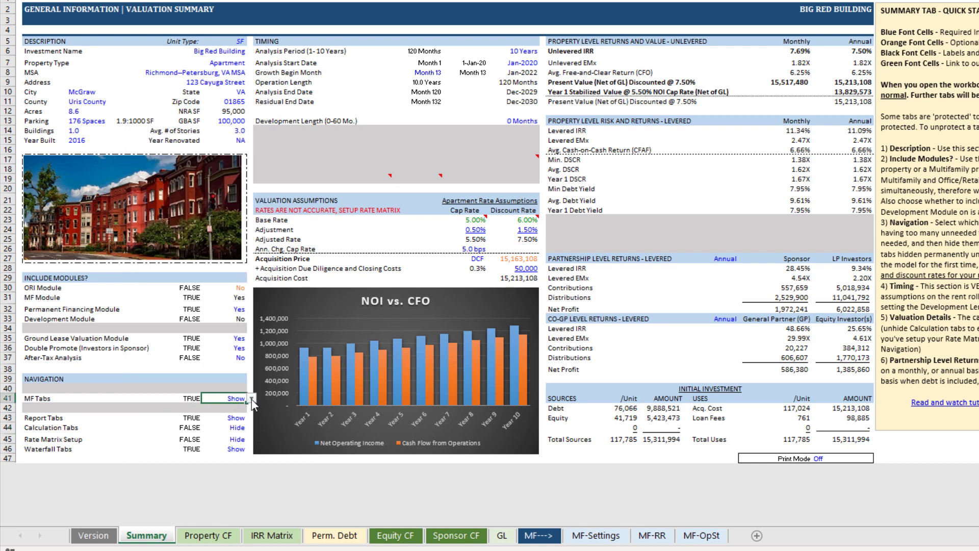
{"action": "left_click", "coordinate": [252, 399]}
{"action": "left_click", "coordinate": [225, 417]}
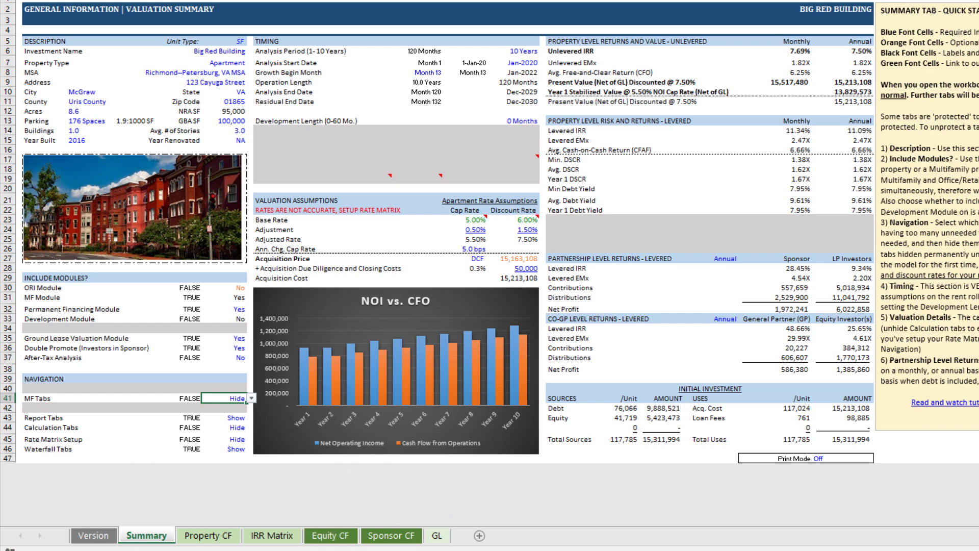
{"action": "left_click", "coordinate": [252, 398]}
{"action": "left_click", "coordinate": [235, 407]}
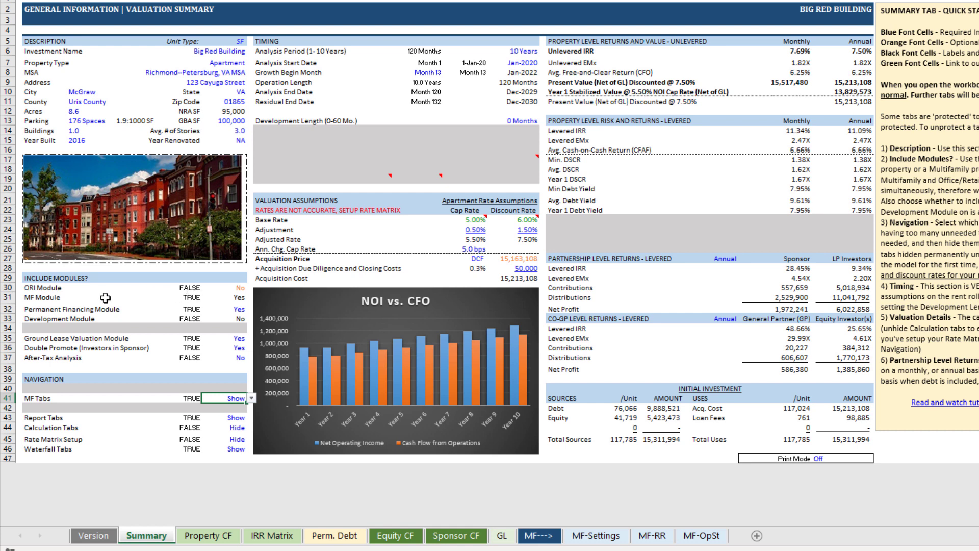
{"action": "left_click", "coordinate": [50, 319]}
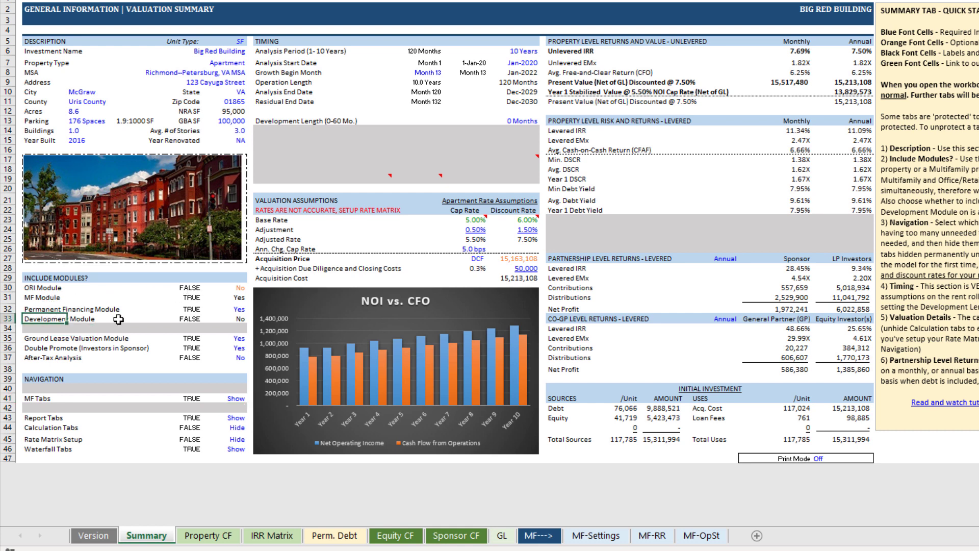
{"action": "left_click", "coordinate": [229, 318]}
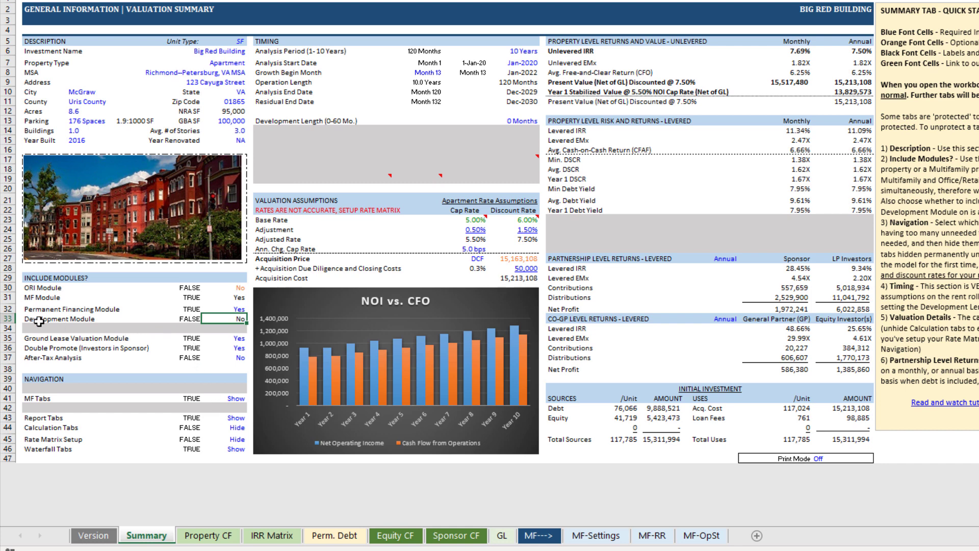
{"action": "left_click_drag", "start_coordinate": [39, 320], "coordinate": [181, 320]}
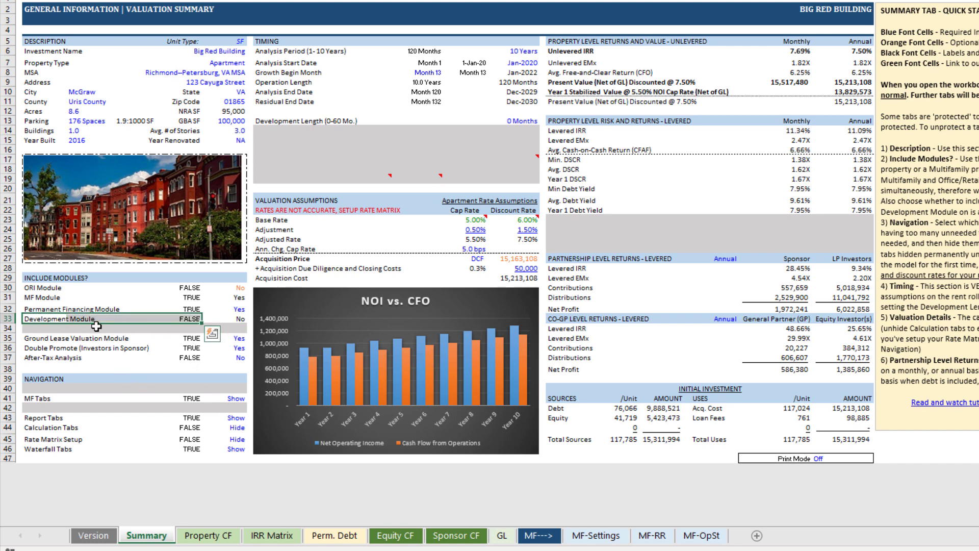
{"action": "left_click", "coordinate": [515, 122]}
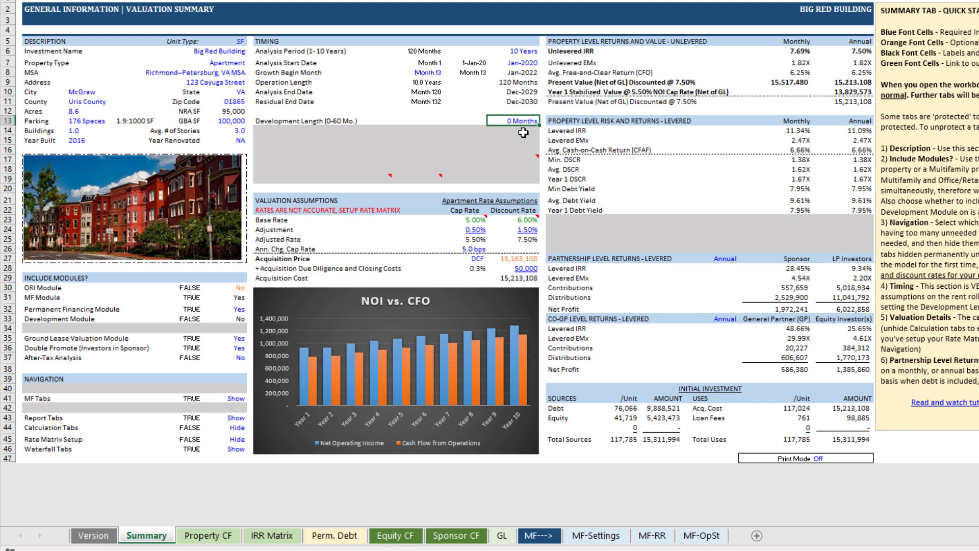
{"action": "type", "text": "18"}
{"action": "key", "text": "Return"}
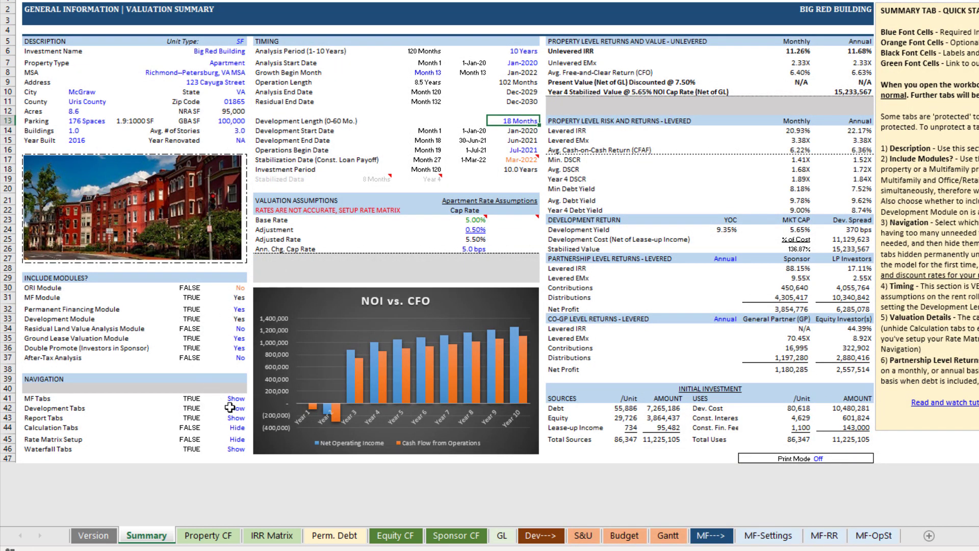
{"action": "left_click", "coordinate": [232, 317]}
{"action": "left_click_drag", "start_coordinate": [283, 127], "coordinate": [507, 159]}
{"action": "left_click", "coordinate": [515, 141]}
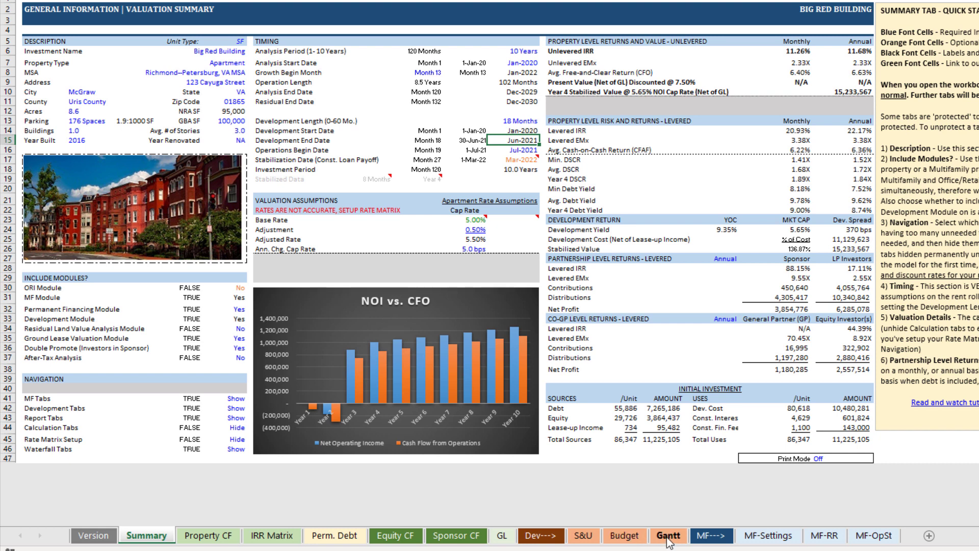
{"action": "left_click", "coordinate": [584, 537]}
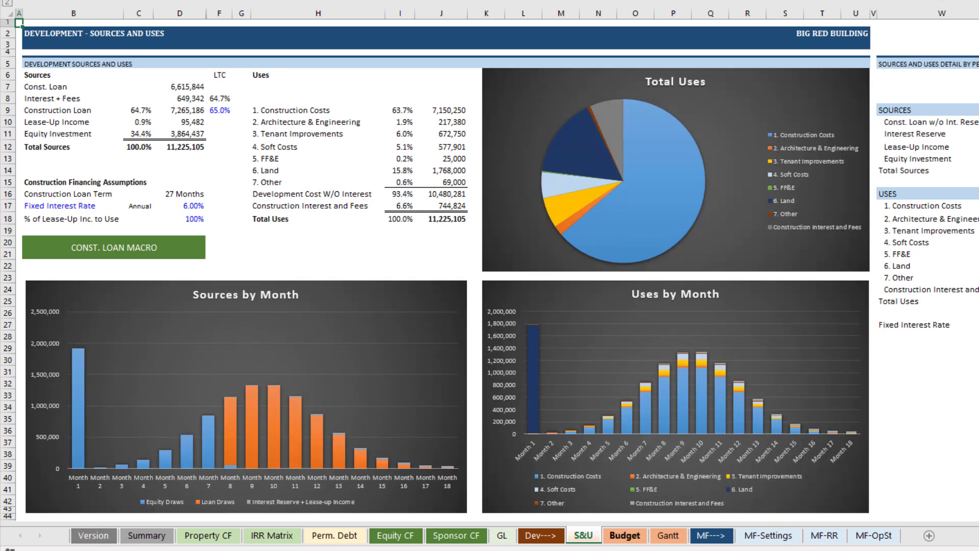
{"action": "left_click", "coordinate": [624, 536]}
{"action": "left_click", "coordinate": [666, 543]}
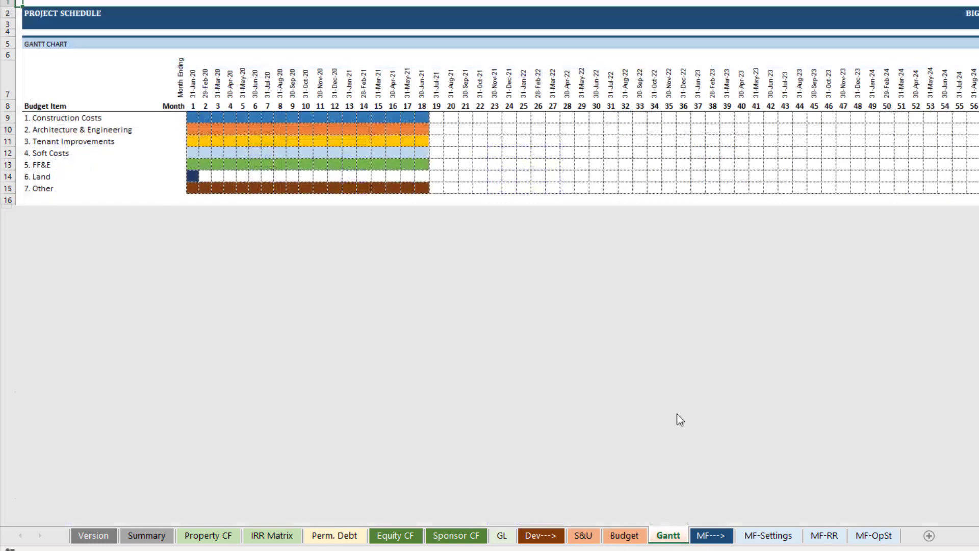
{"action": "left_click", "coordinate": [623, 536]}
{"action": "left_click", "coordinate": [584, 536]}
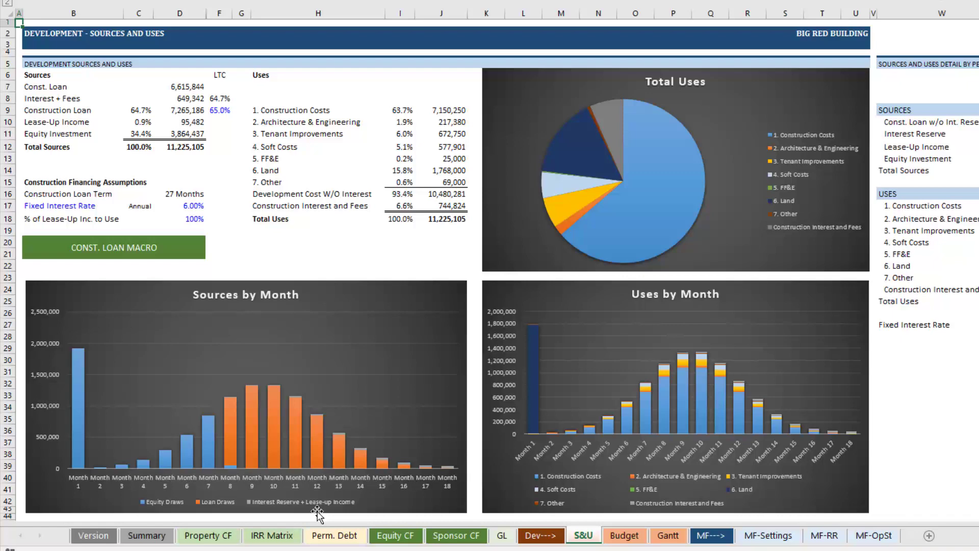
{"action": "left_click", "coordinate": [146, 536]}
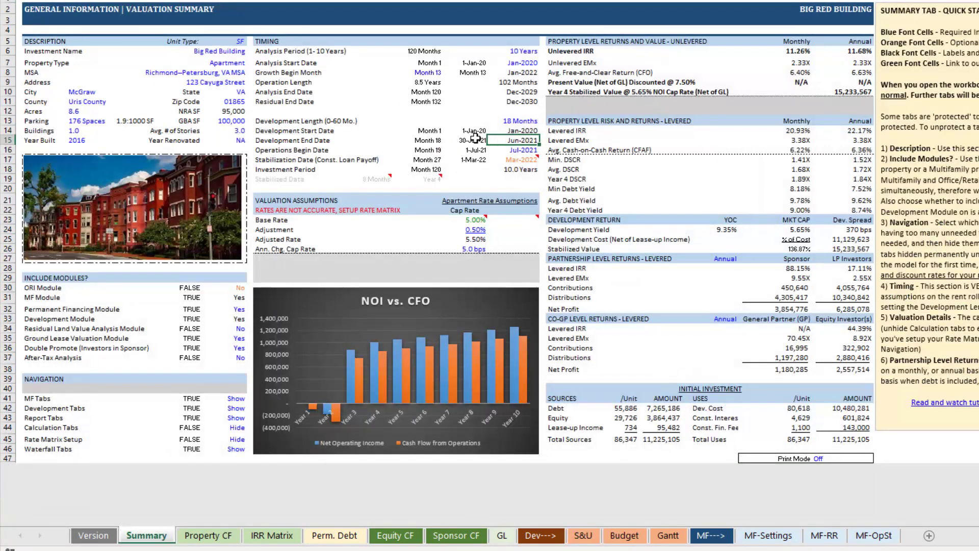
{"action": "left_click", "coordinate": [290, 121]}
{"action": "left_click", "coordinate": [527, 121]}
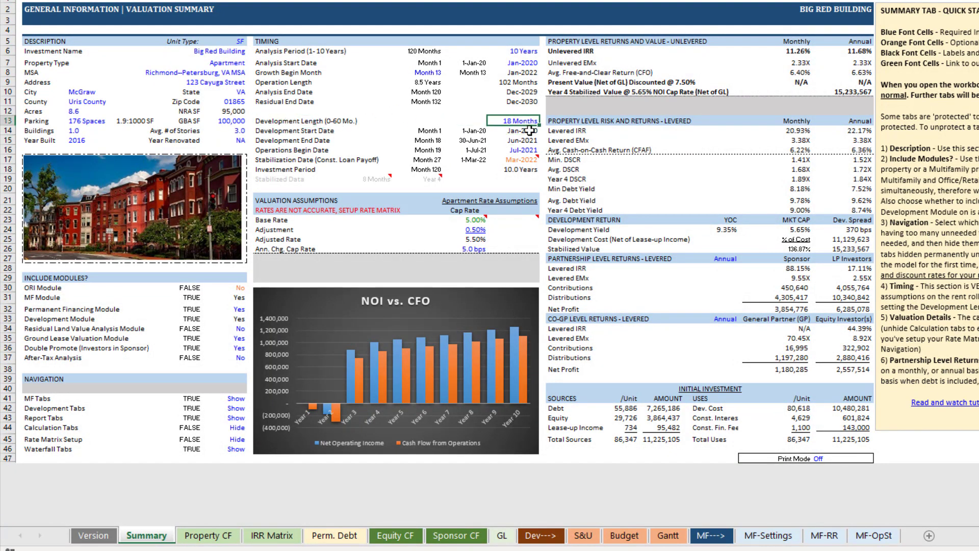
{"action": "type", "text": "0"}
{"action": "key", "text": "Return"}
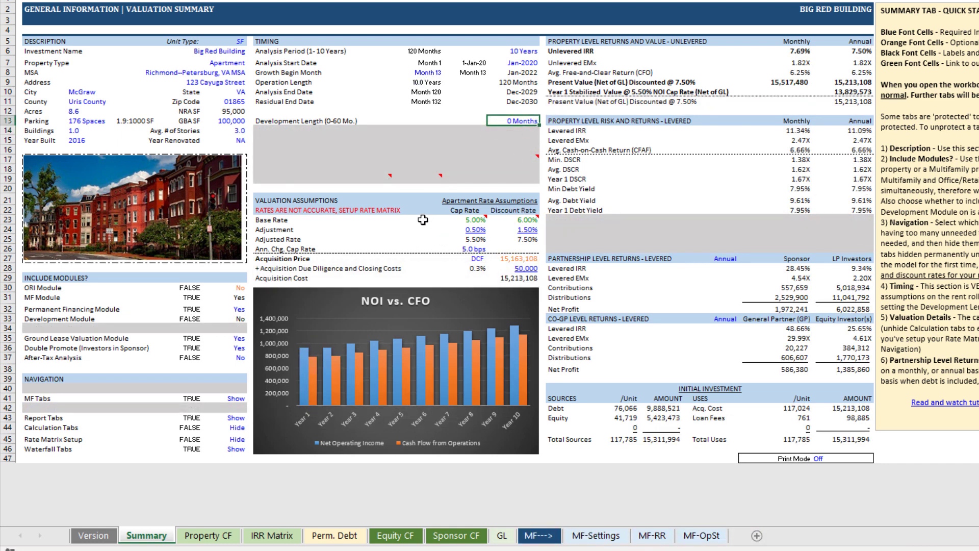
{"action": "left_click_drag", "start_coordinate": [262, 200], "coordinate": [480, 272]}
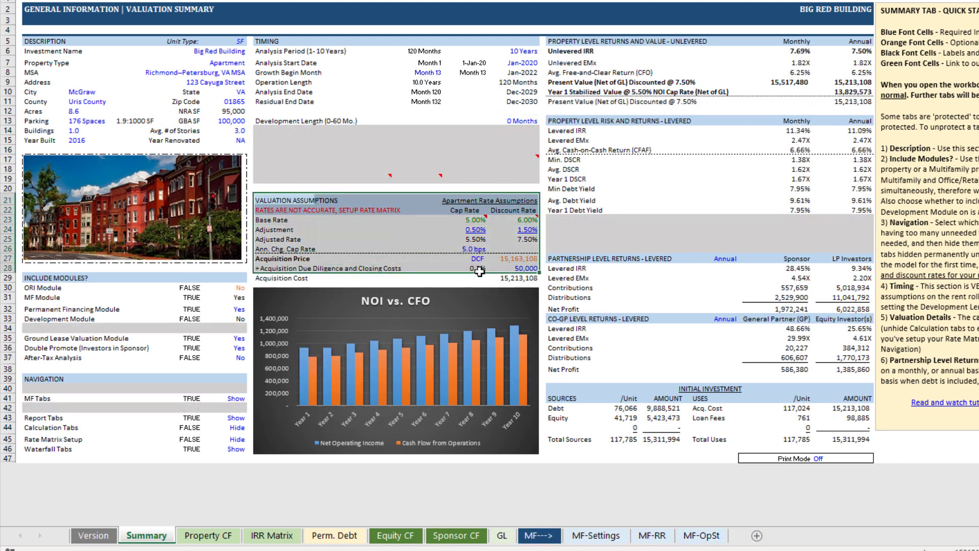
{"action": "left_click", "coordinate": [390, 239]}
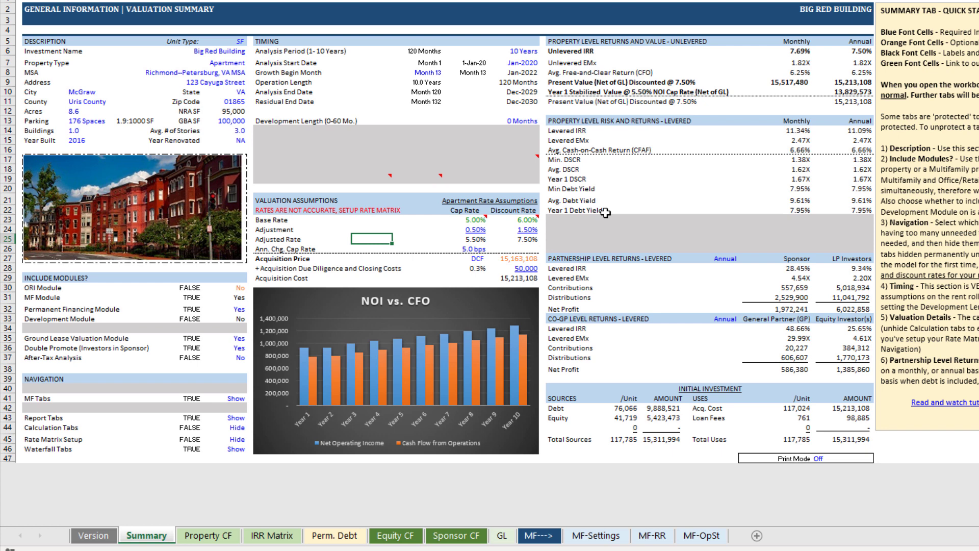
{"action": "left_click", "coordinate": [264, 201]}
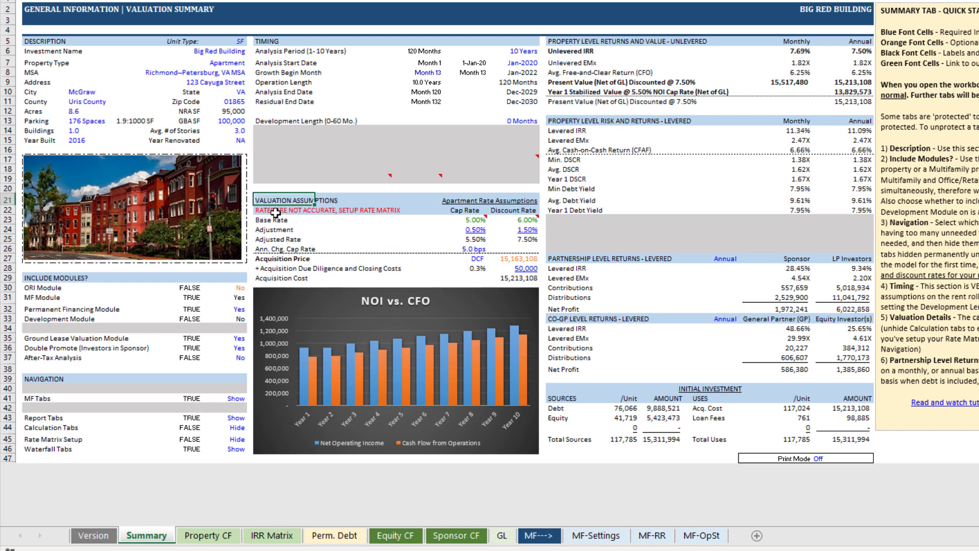
{"action": "left_click_drag", "start_coordinate": [461, 210], "coordinate": [457, 247]}
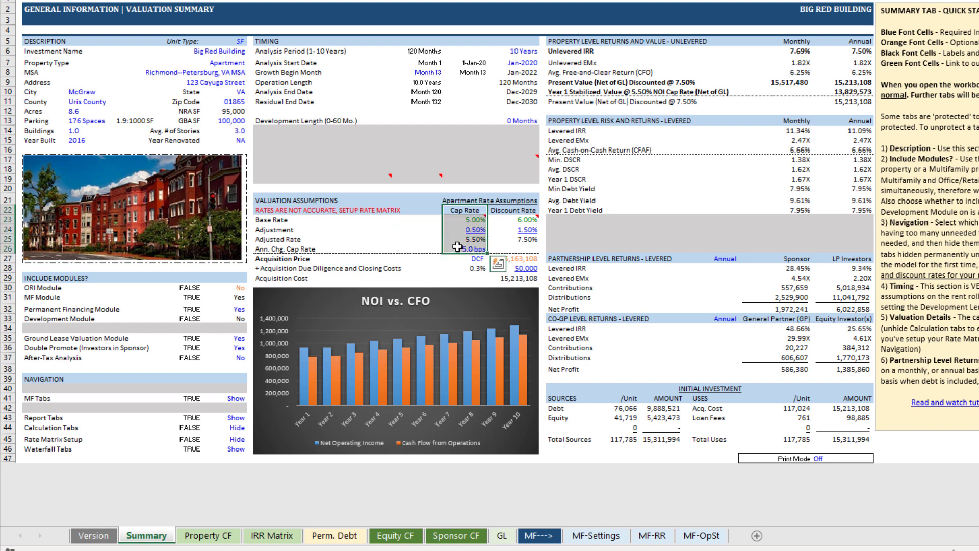
{"action": "left_click", "coordinate": [465, 231]}
{"action": "mouse_move", "coordinate": [504, 218]}
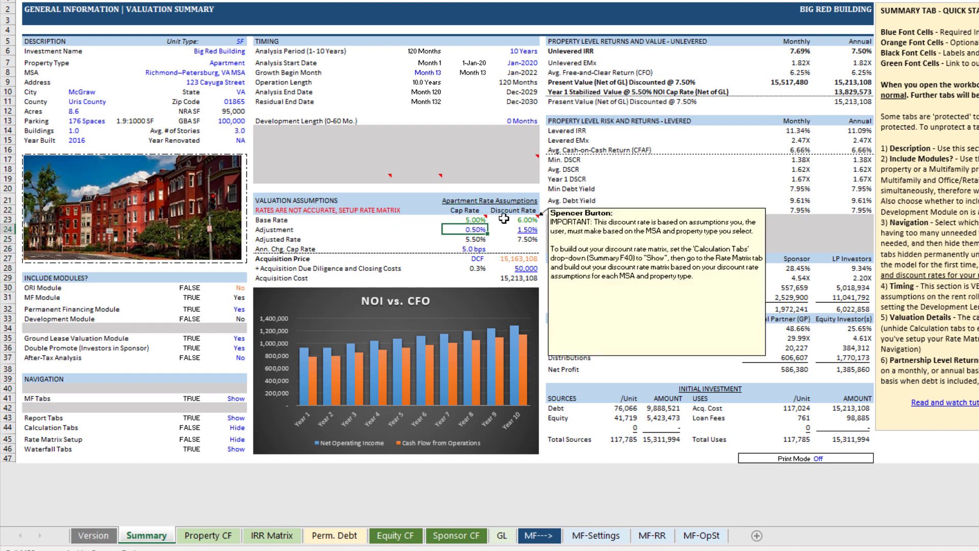
{"action": "left_click_drag", "start_coordinate": [505, 211], "coordinate": [499, 240]}
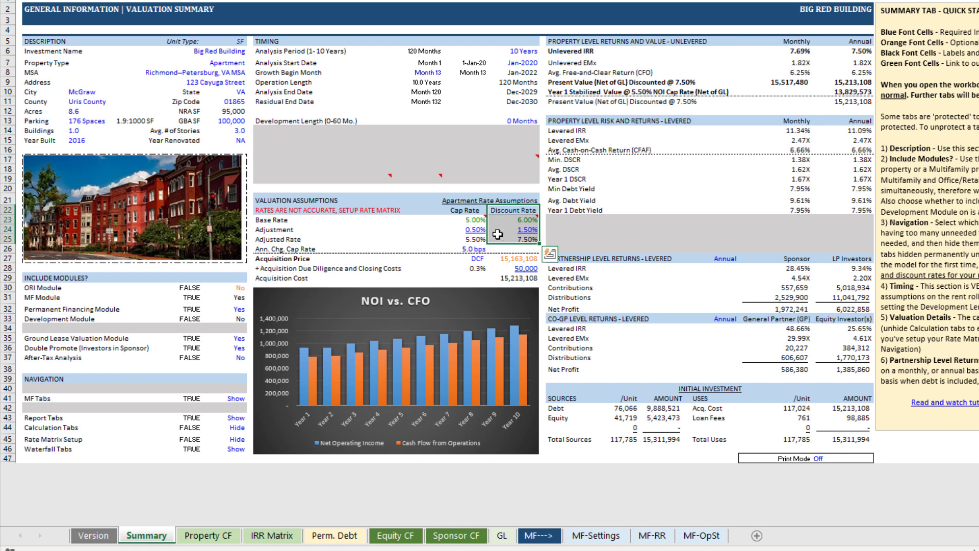
{"action": "left_click", "coordinate": [429, 229]}
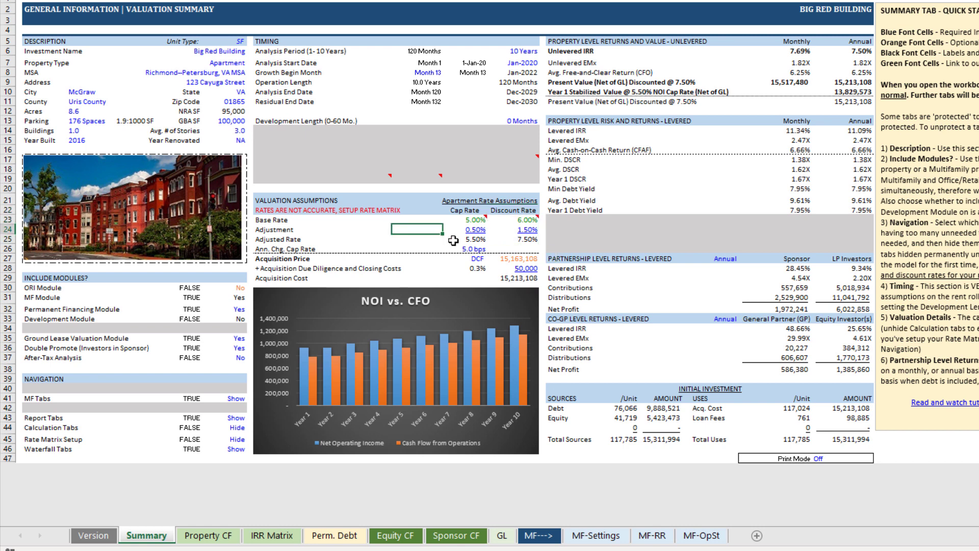
{"action": "left_click", "coordinate": [473, 257]}
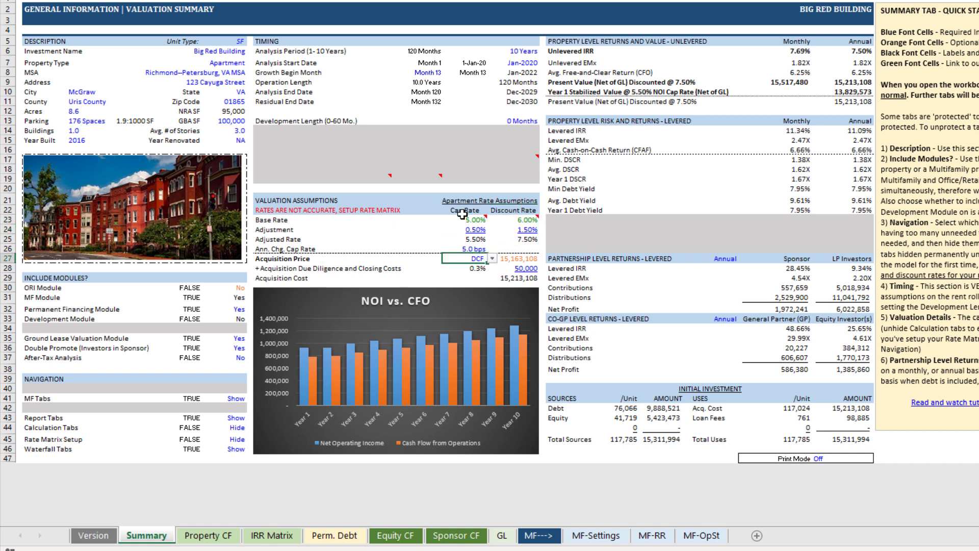
{"action": "left_click", "coordinate": [286, 258]}
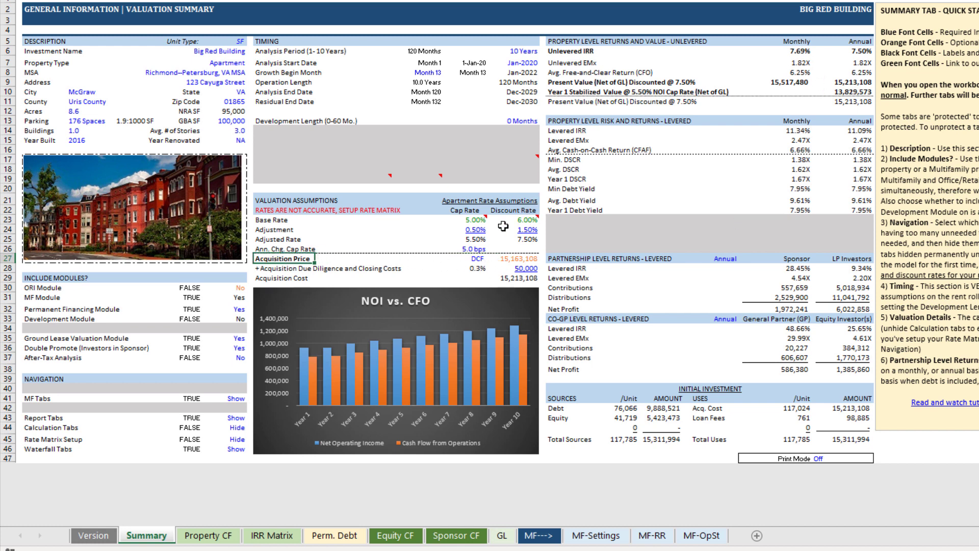
{"action": "left_click", "coordinate": [478, 239]}
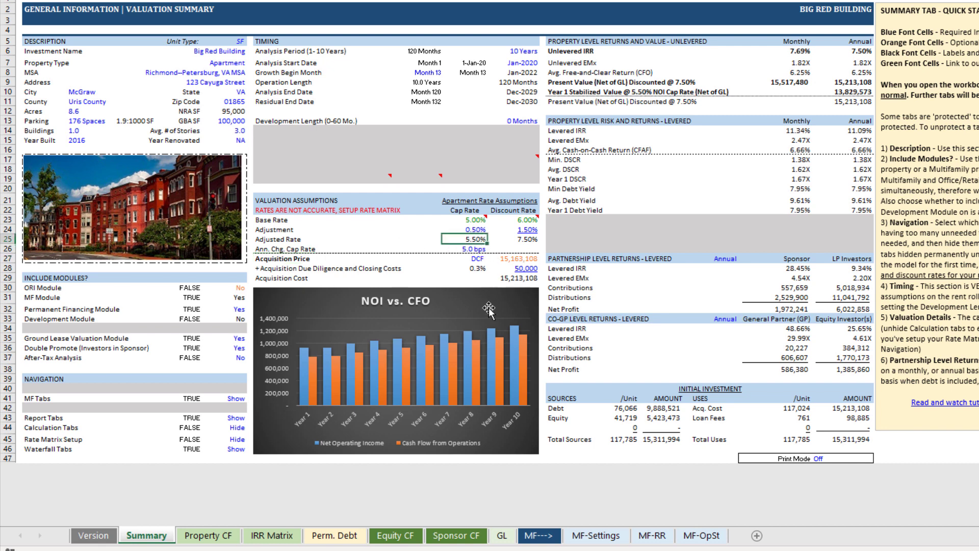
Switch the Acquisition Price valuation to Direct Cap and back to DCF, noting the 7.50% discount rate.
{"action": "left_click", "coordinate": [514, 261]}
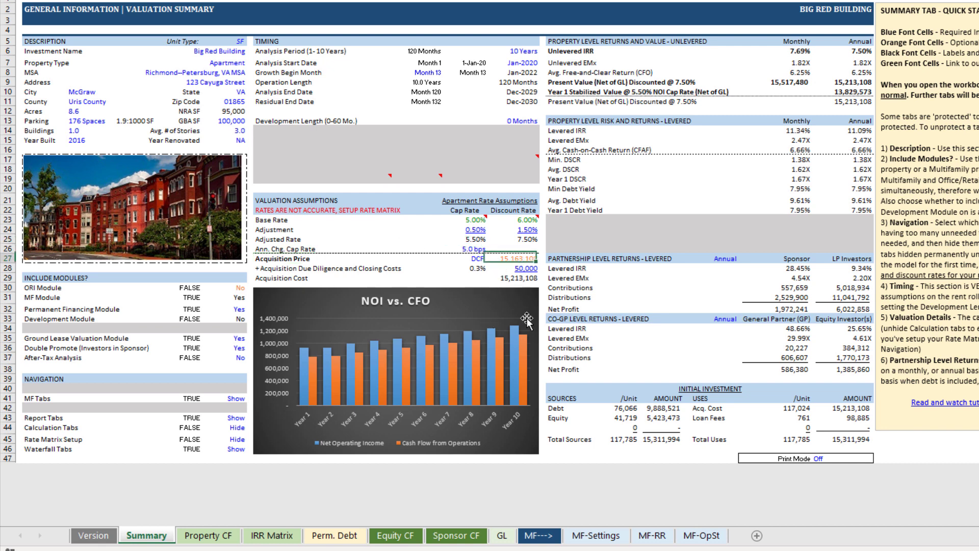
{"action": "left_click", "coordinate": [475, 259]}
{"action": "left_click", "coordinate": [492, 258]}
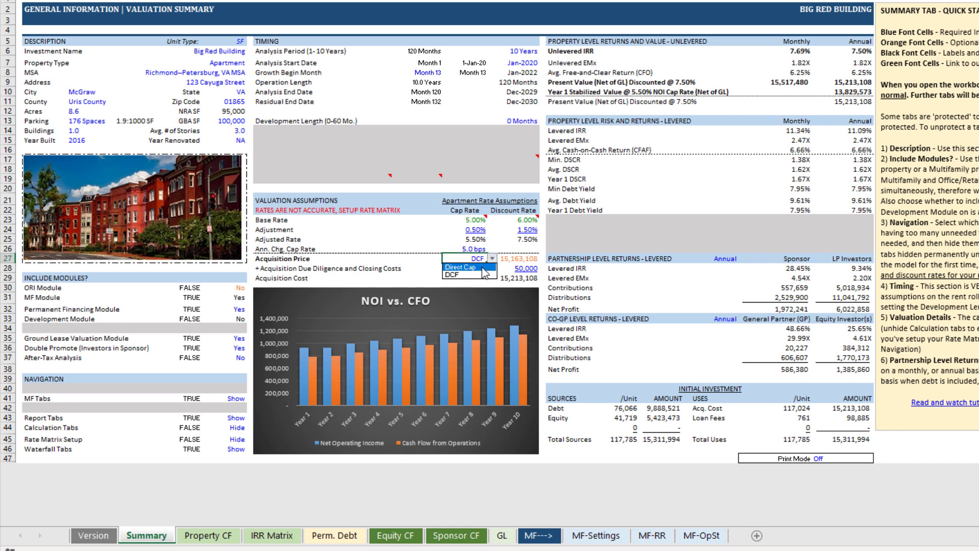
{"action": "left_click", "coordinate": [482, 268]}
{"action": "left_click", "coordinate": [521, 259]}
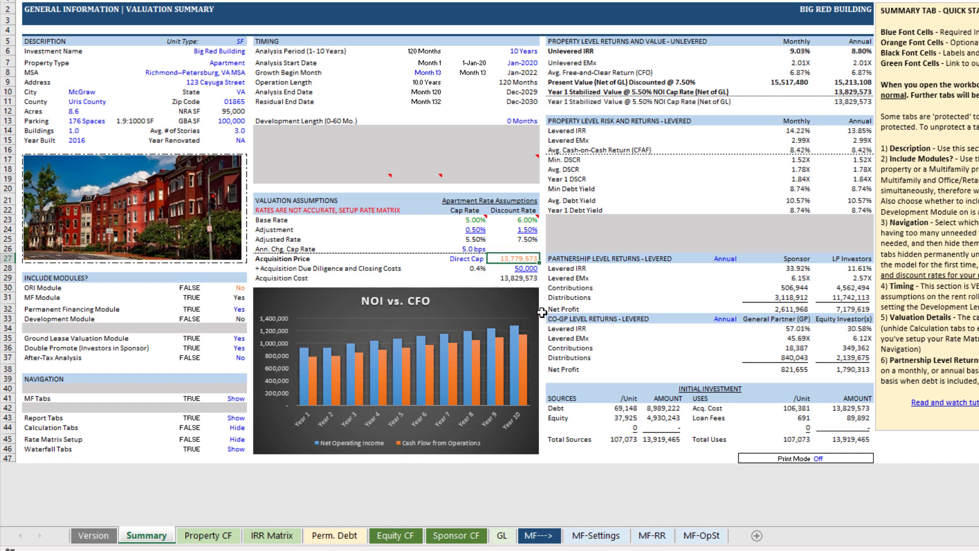
{"action": "left_click", "coordinate": [472, 259]}
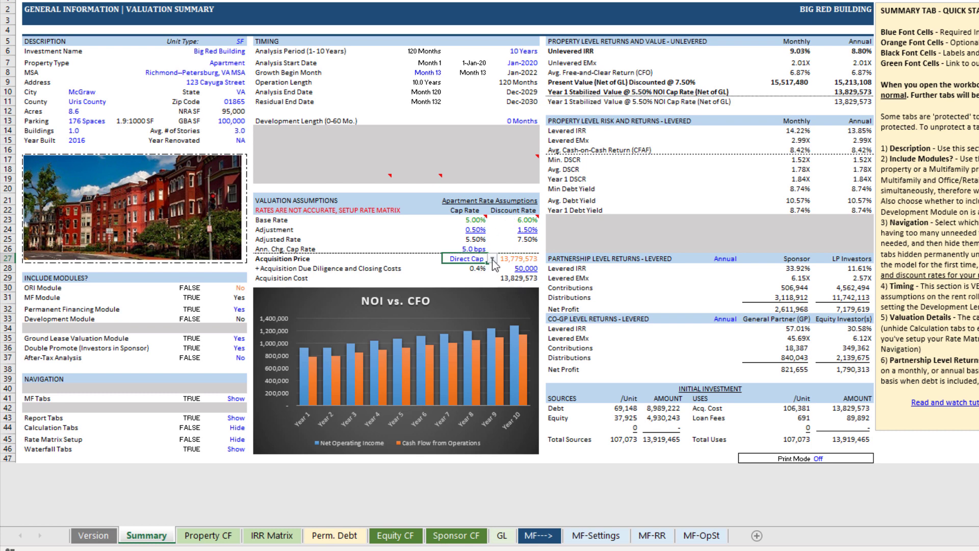
{"action": "left_click", "coordinate": [492, 259]}
{"action": "left_click", "coordinate": [480, 275]}
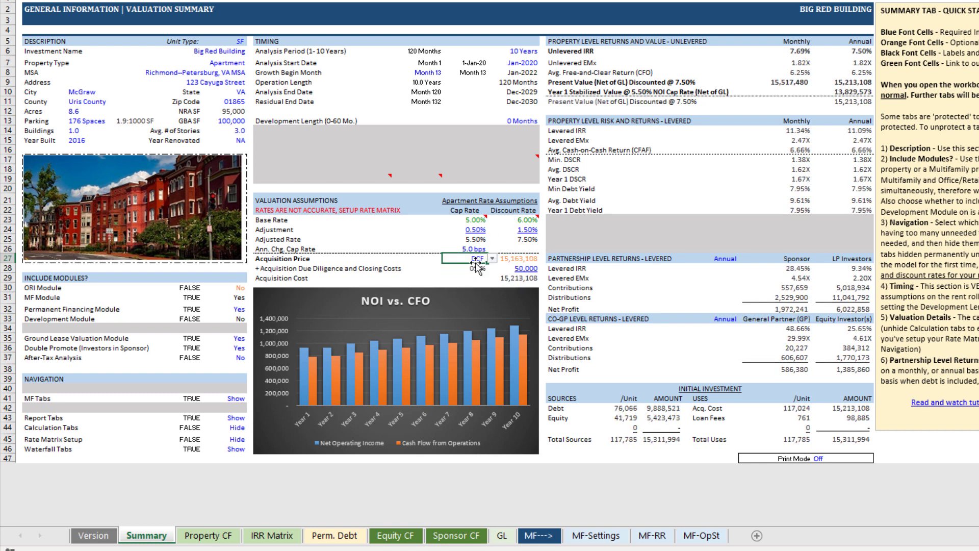
{"action": "left_click", "coordinate": [514, 242]}
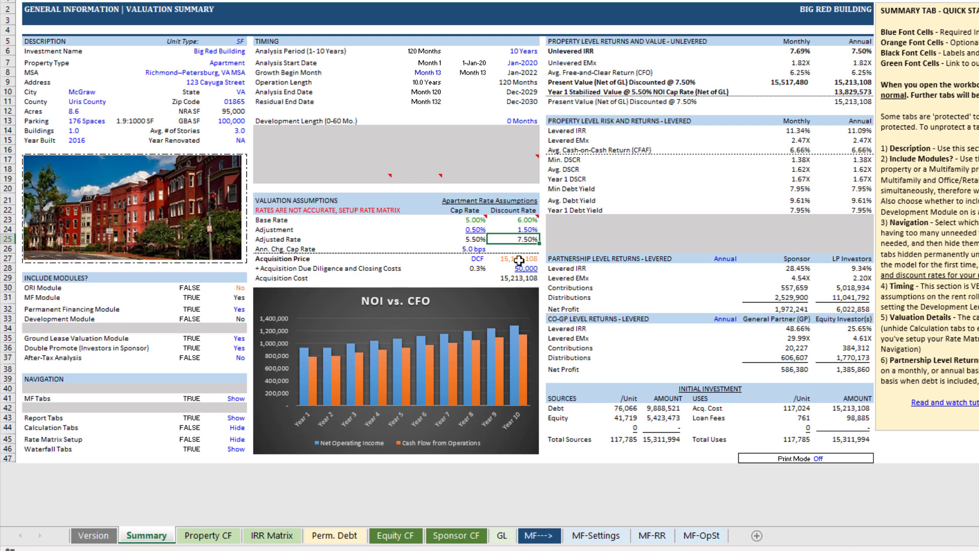
{"action": "left_click", "coordinate": [525, 260]}
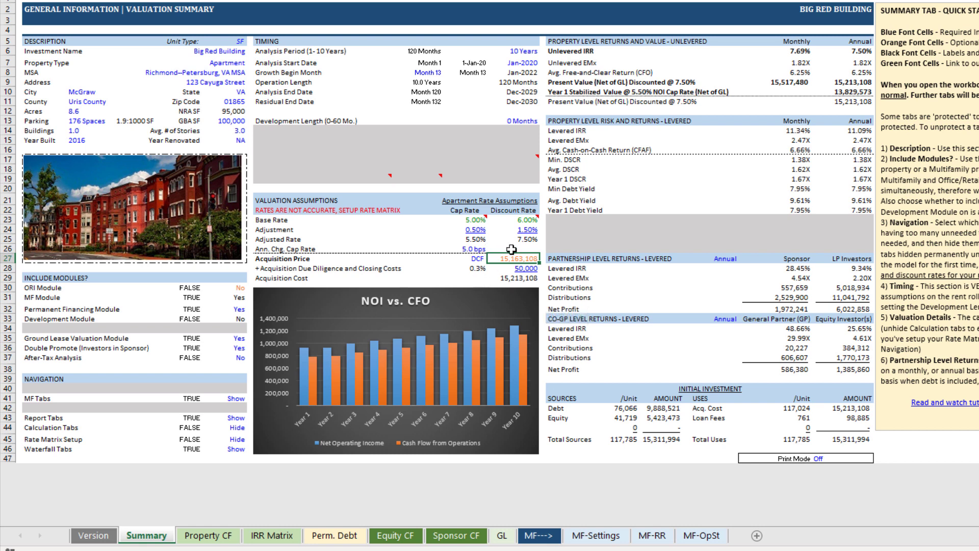
Enter a 2.00% discount rate adjustment, giving an 8.00% adjusted discount rate.
{"action": "left_click", "coordinate": [520, 232]}
{"action": "type", "text": "2"}
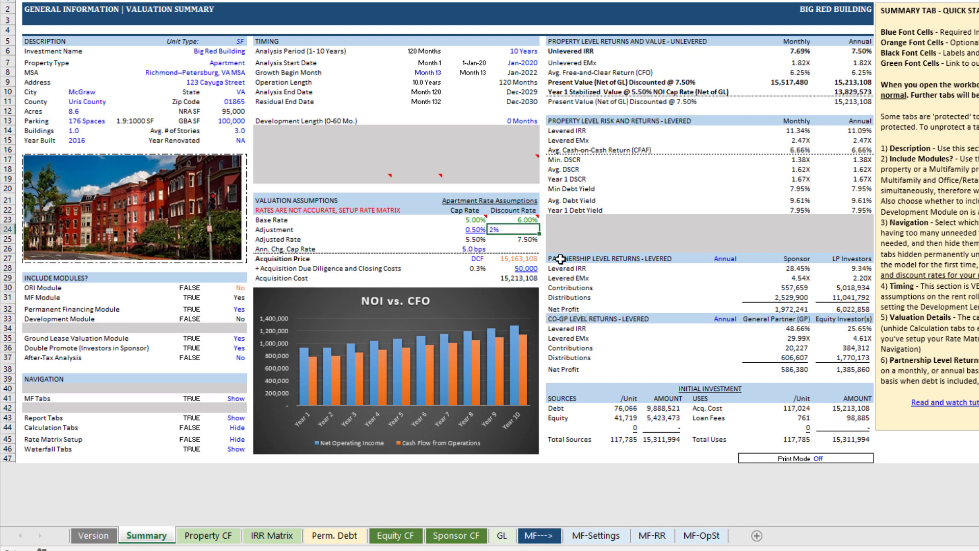
{"action": "key", "text": "Return"}
{"action": "key", "text": "Up"}
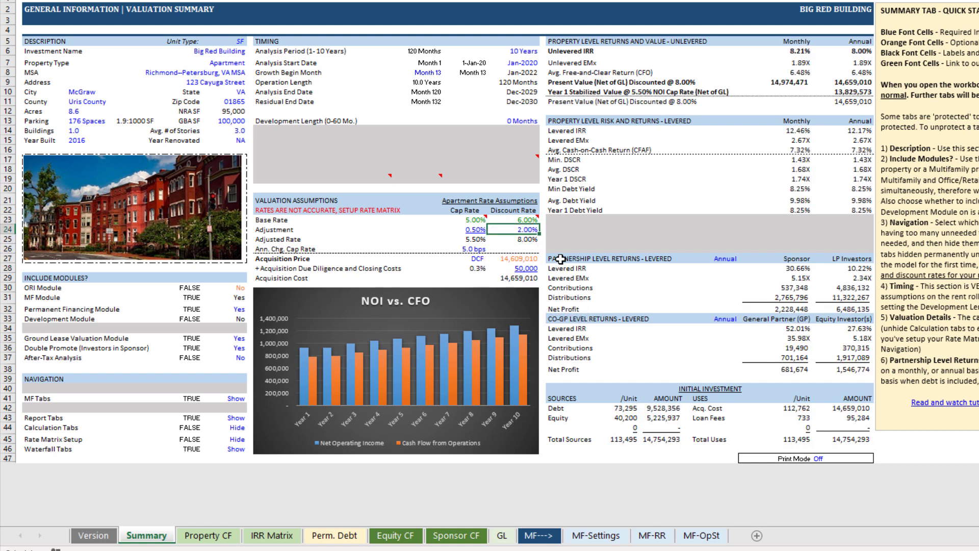
{"action": "left_click", "coordinate": [515, 239]}
{"action": "left_click_drag", "start_coordinate": [526, 220], "coordinate": [444, 220]}
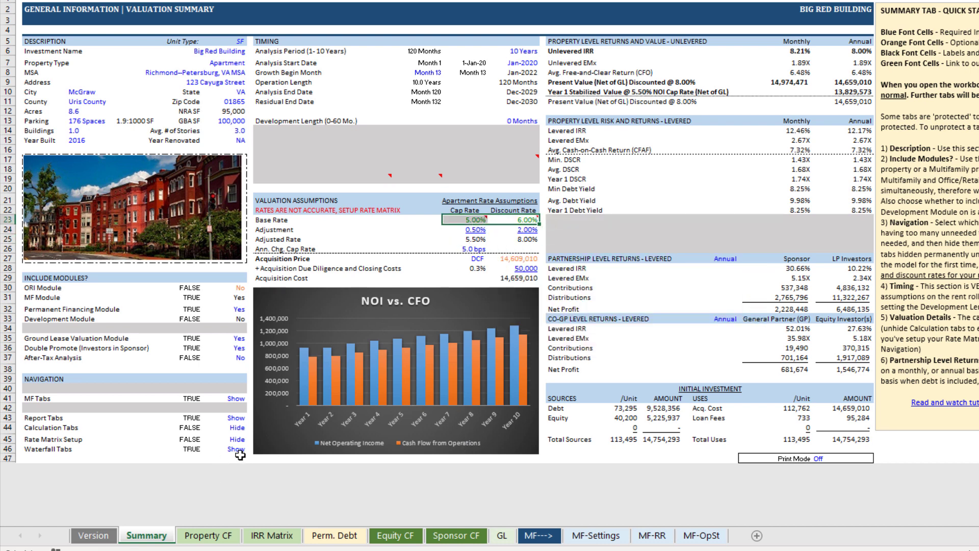
{"action": "left_click", "coordinate": [240, 439]}
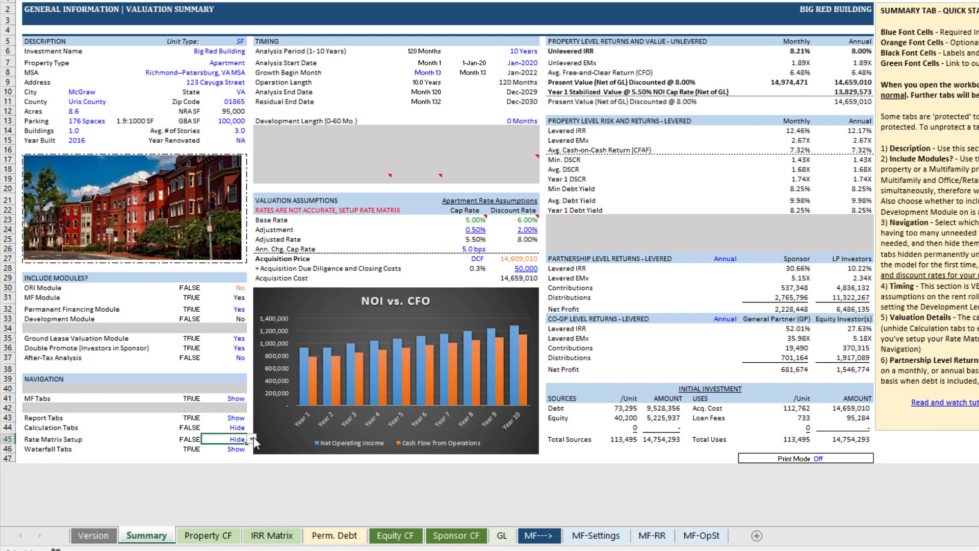
Set Rate Matrix Setup to Show and review the Rate Matrix sheet's cap rates and MSA list.
{"action": "left_click", "coordinate": [252, 438]}
{"action": "left_click", "coordinate": [243, 445]}
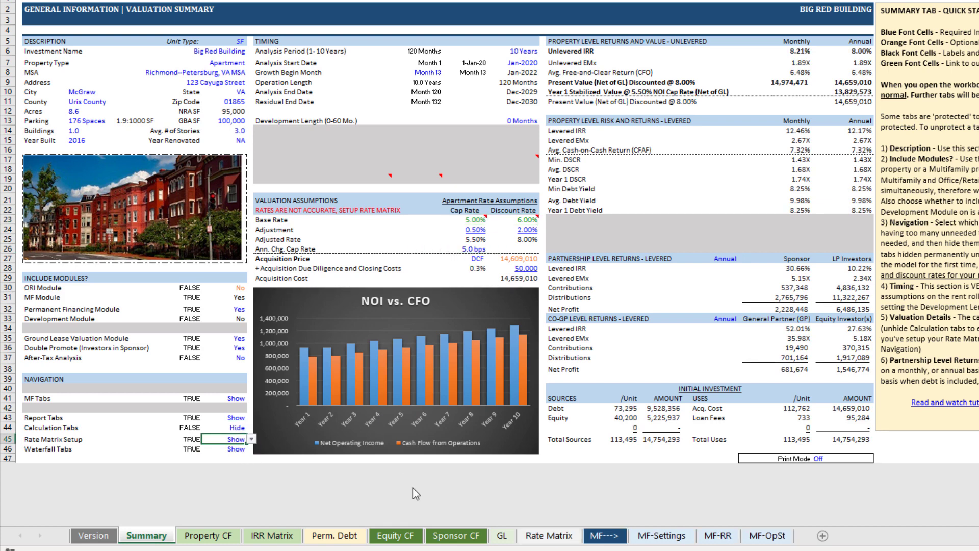
{"action": "left_click", "coordinate": [546, 536]}
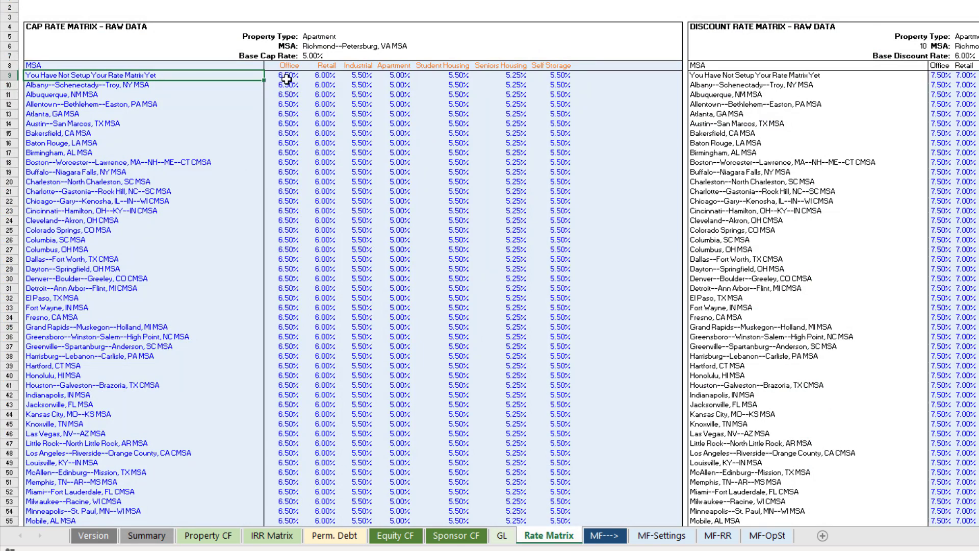
{"action": "left_click_drag", "start_coordinate": [288, 75], "coordinate": [548, 453]}
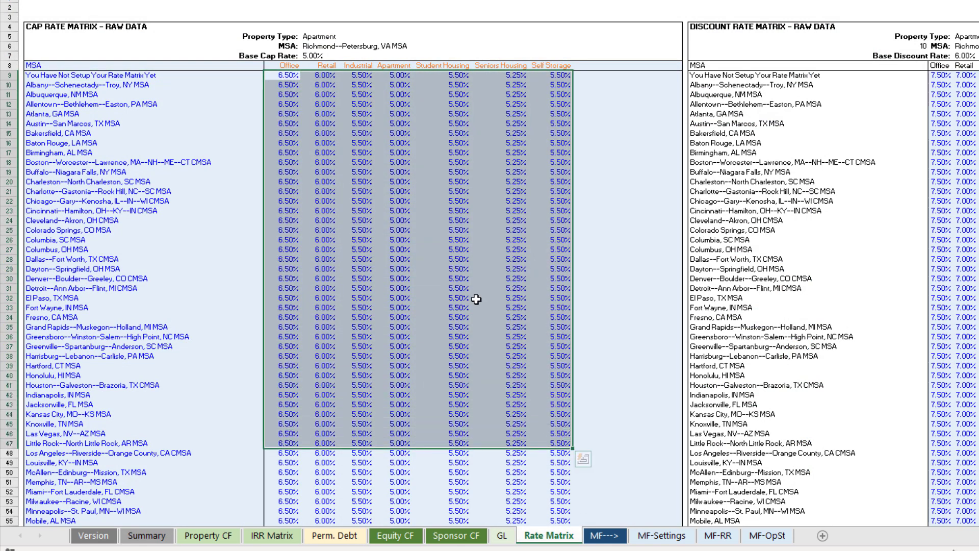
{"action": "left_click", "coordinate": [500, 298]}
{"action": "left_click_drag", "start_coordinate": [105, 76], "coordinate": [143, 337]}
Rename the MSA header in B8 to 'Cities' and review the discount rate values.
{"action": "left_click", "coordinate": [47, 63]}
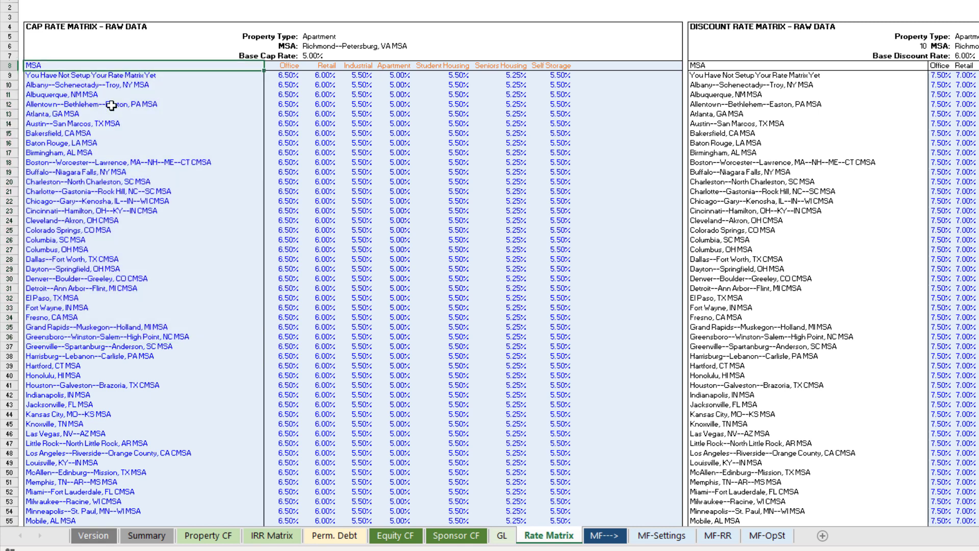
{"action": "type", "text": "Cities"}
{"action": "key", "text": "Return"}
{"action": "key", "text": "shift+Down"}
{"action": "key", "text": "shift+Down"}
{"action": "key", "text": "shift+Down"}
{"action": "key", "text": "shift+Down"}
{"action": "key", "text": "shift+Down"}
{"action": "key", "text": "shift+Down"}
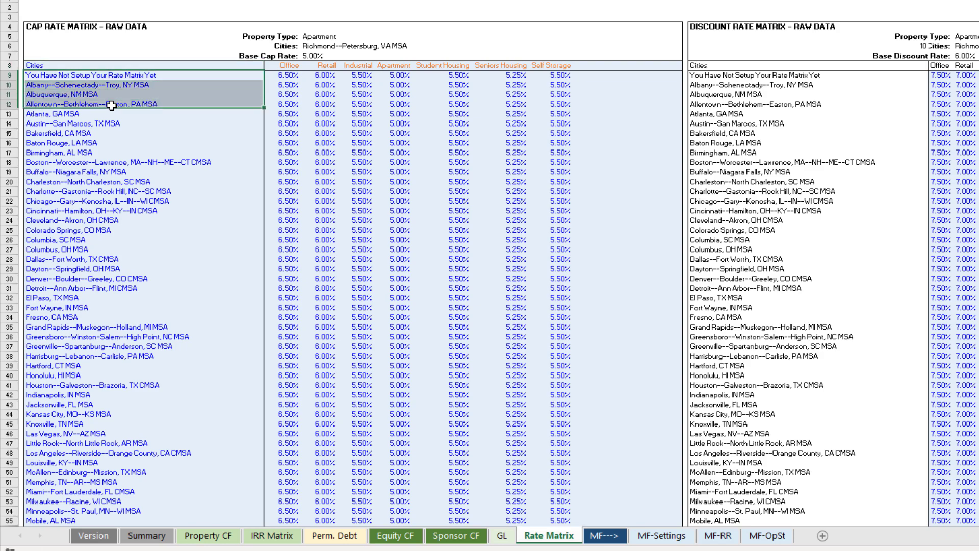
{"action": "left_click_drag", "start_coordinate": [286, 74], "coordinate": [327, 104]}
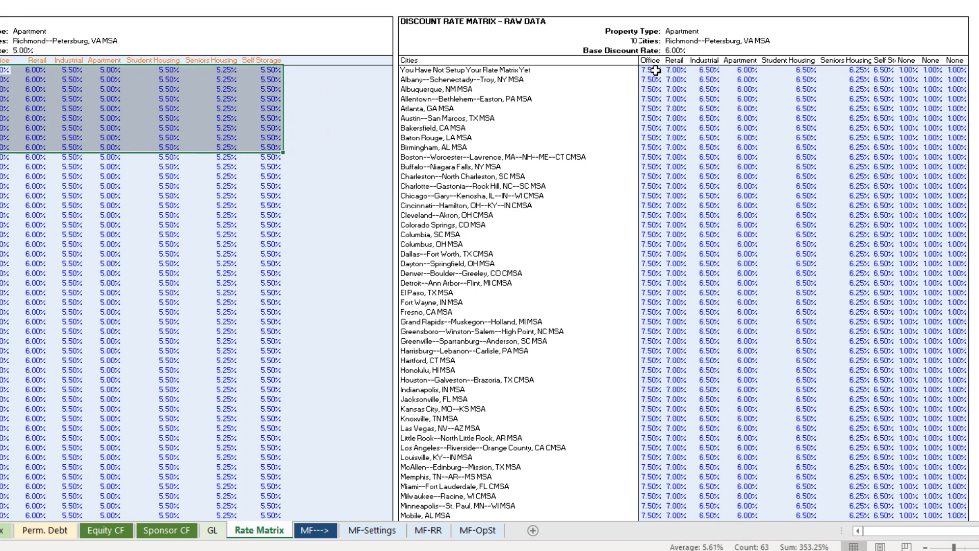
{"action": "left_click_drag", "start_coordinate": [761, 72], "coordinate": [978, 158]}
{"action": "left_click_drag", "start_coordinate": [896, 156], "coordinate": [962, 168]}
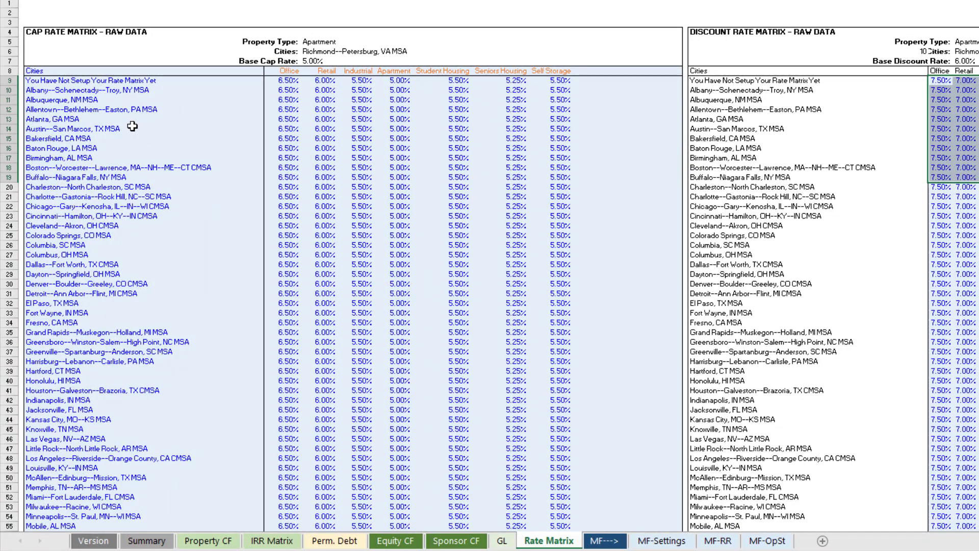
{"action": "left_click", "coordinate": [141, 148]}
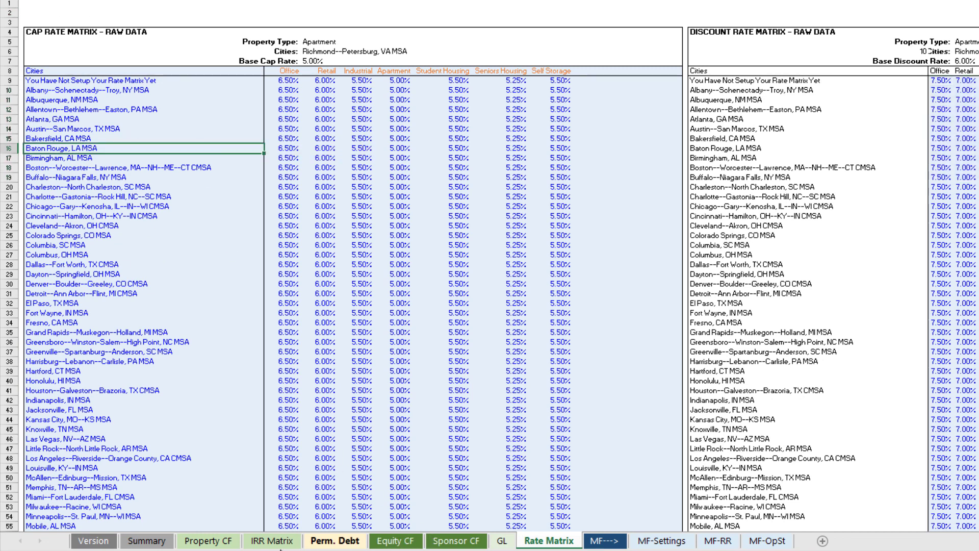
On the Summary sheet, check the base rates and the 5.50% cap and 8.00% discount adjusted rates.
{"action": "left_click", "coordinate": [142, 540]}
{"action": "mouse_move", "coordinate": [492, 223]}
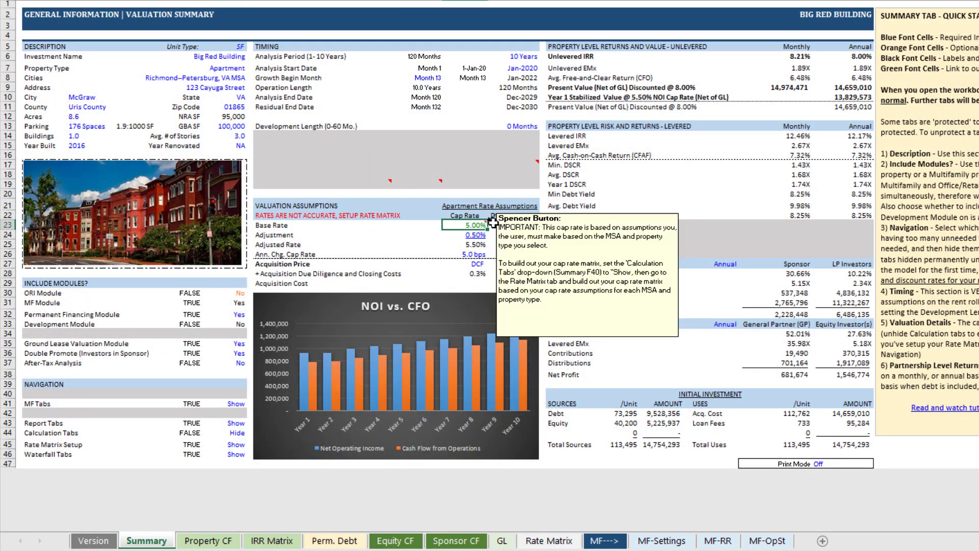
{"action": "left_click_drag", "start_coordinate": [453, 225], "coordinate": [499, 245]}
{"action": "left_click", "coordinate": [475, 245]}
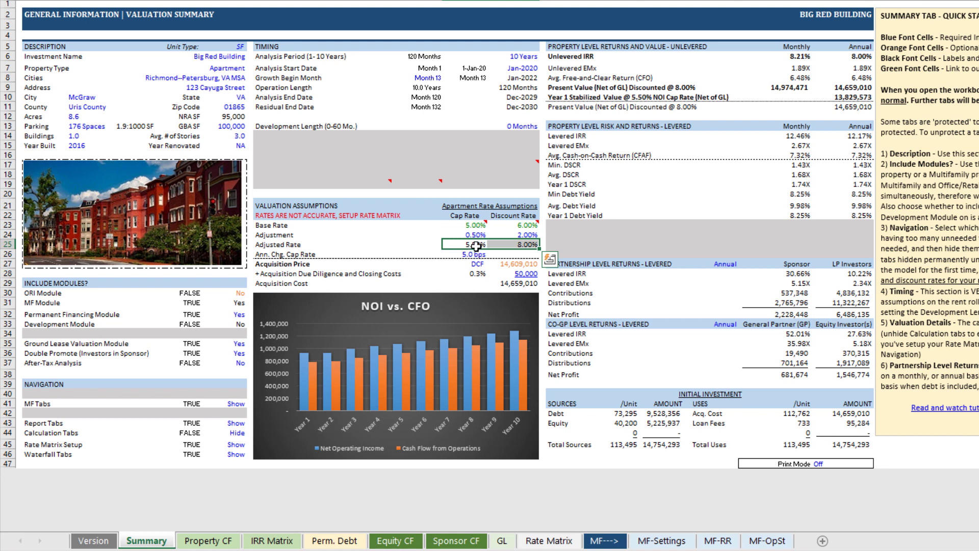
{"action": "left_click", "coordinate": [519, 244]}
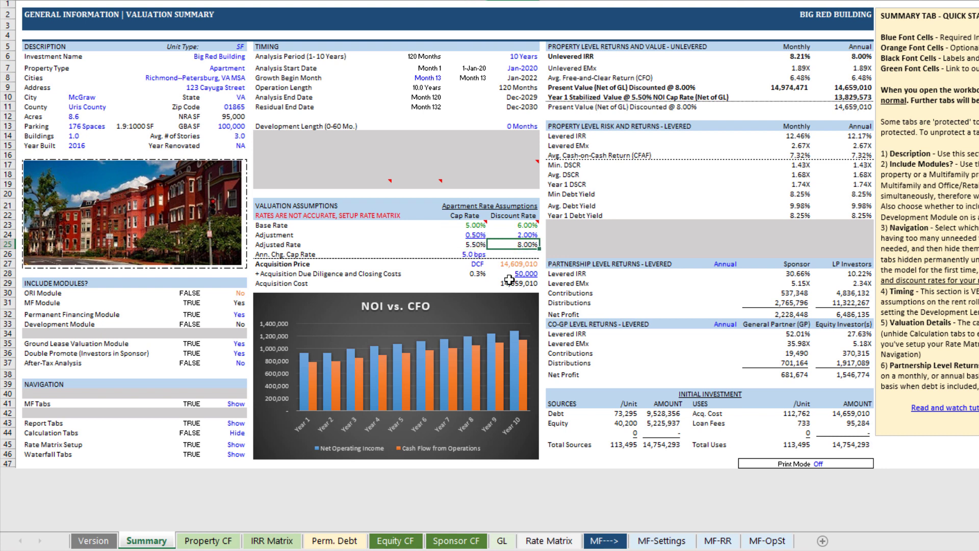